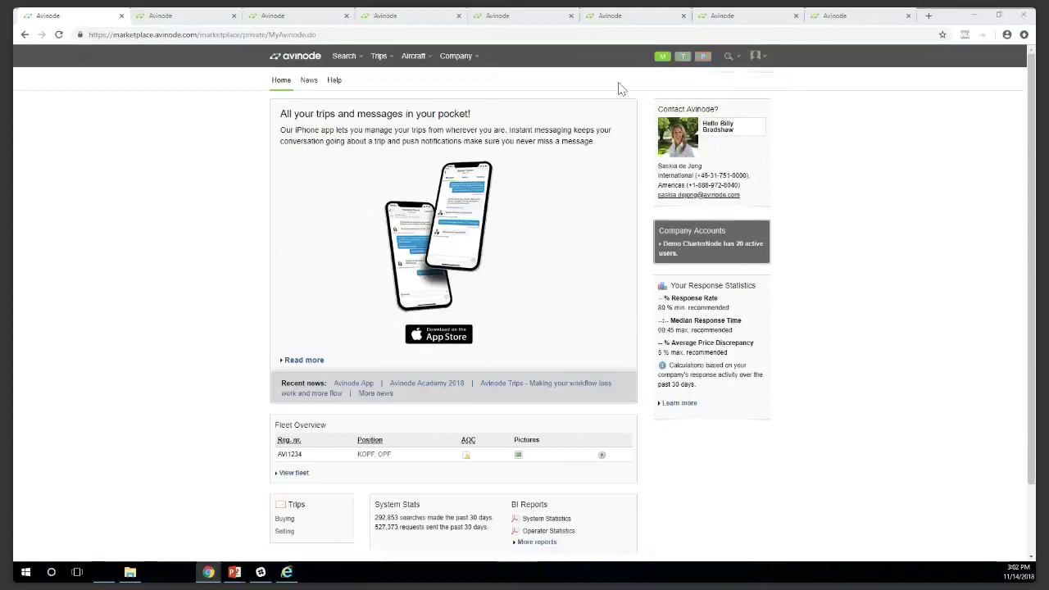
# Step: Look up the aircraft with registration number n308rm in the Quick Tools and review its details page
pyautogui.click(732, 59)
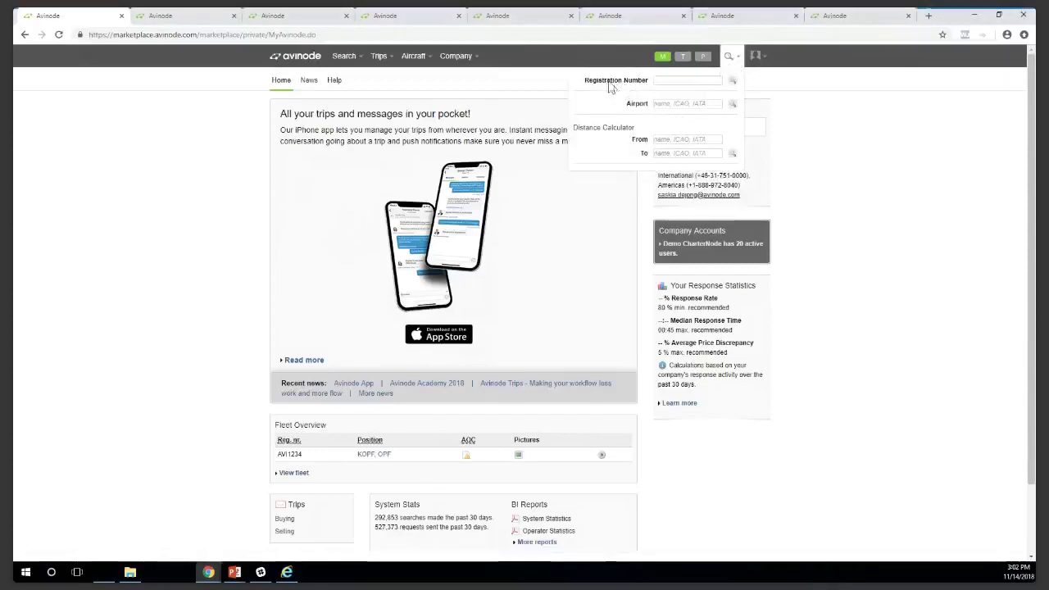
pyautogui.click(669, 79)
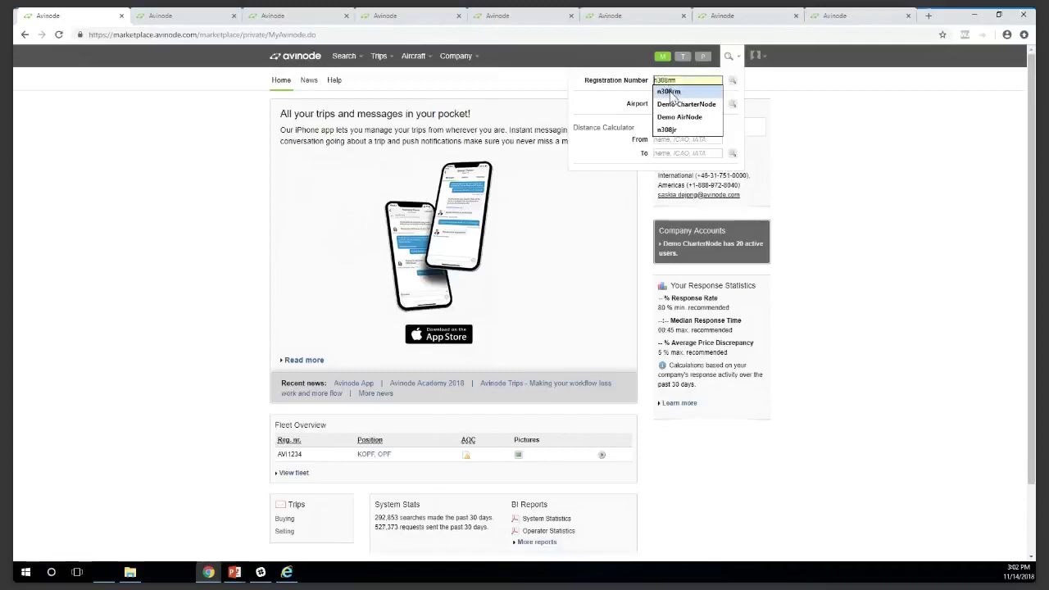
pyautogui.click(672, 93)
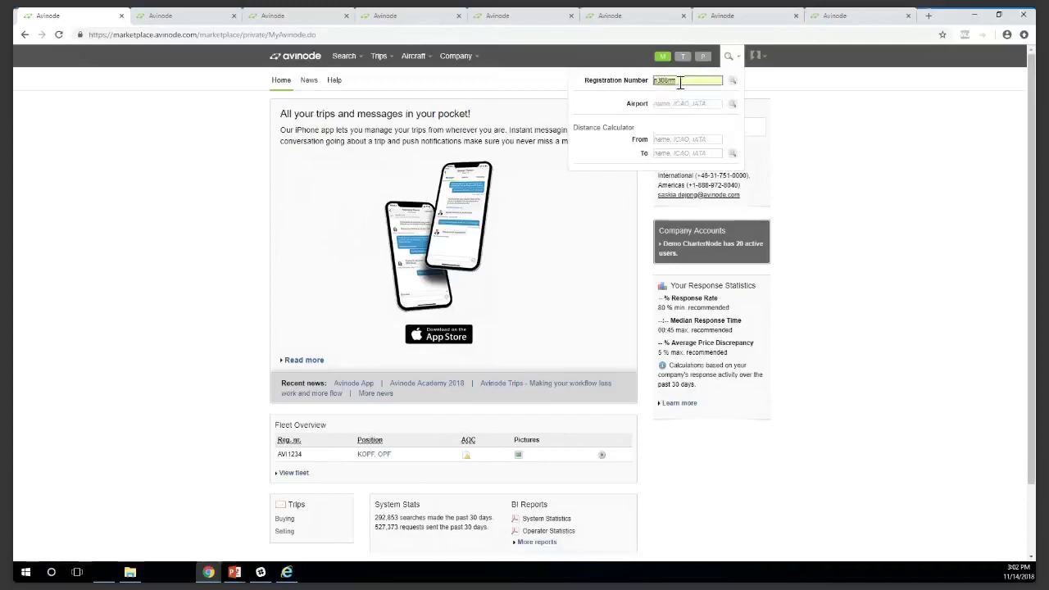
pyautogui.click(732, 81)
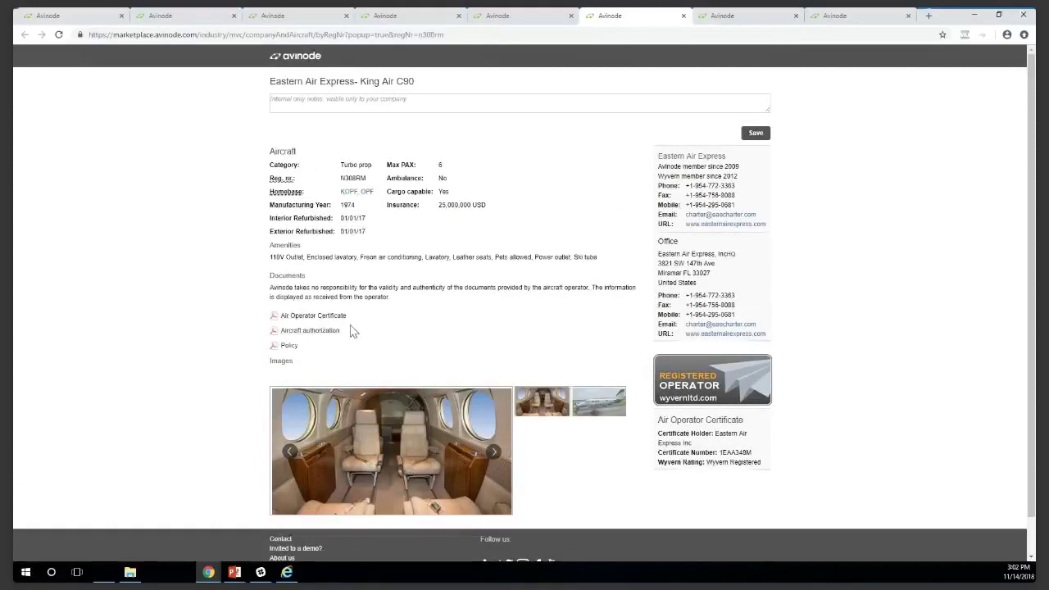
pyautogui.scroll(-1, 425, 382)
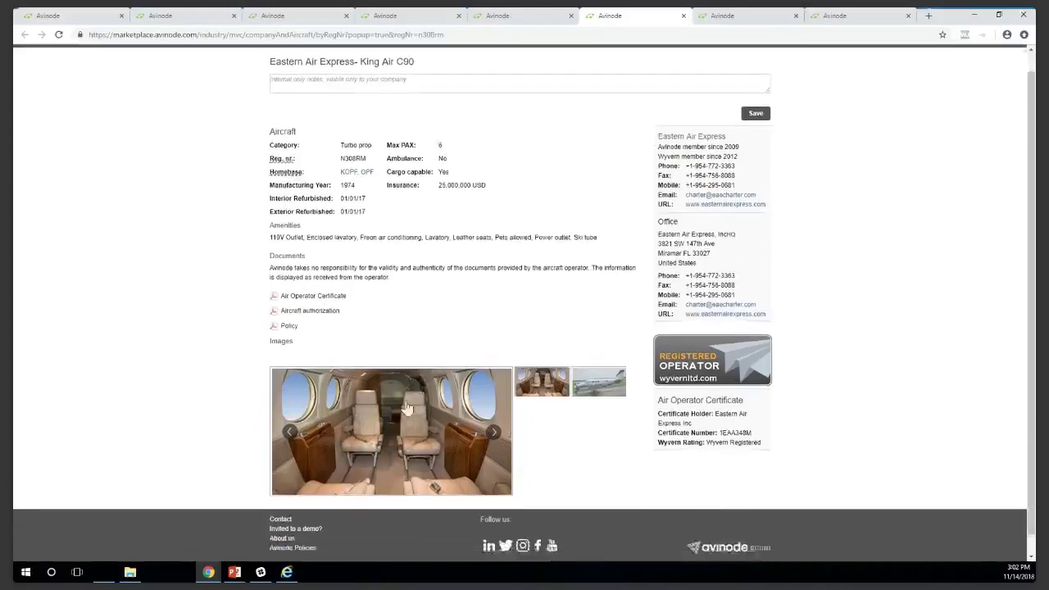
pyautogui.scroll(1, 576, 300)
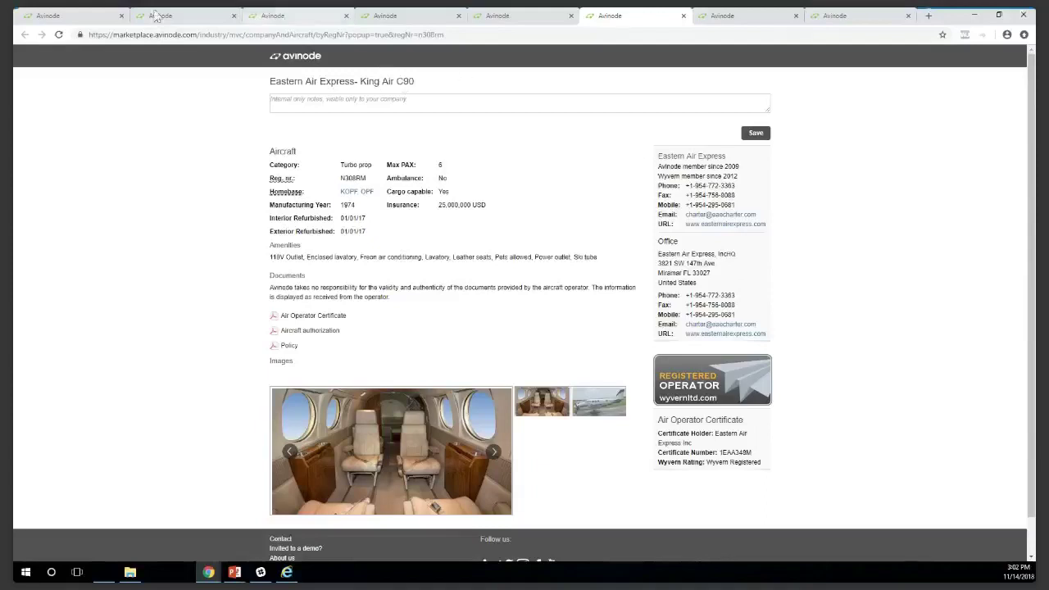
# Step: Look up Opa-Locka Executive airport (KOPF) in the Quick Tools, review its information and show it on the map
pyautogui.click(78, 16)
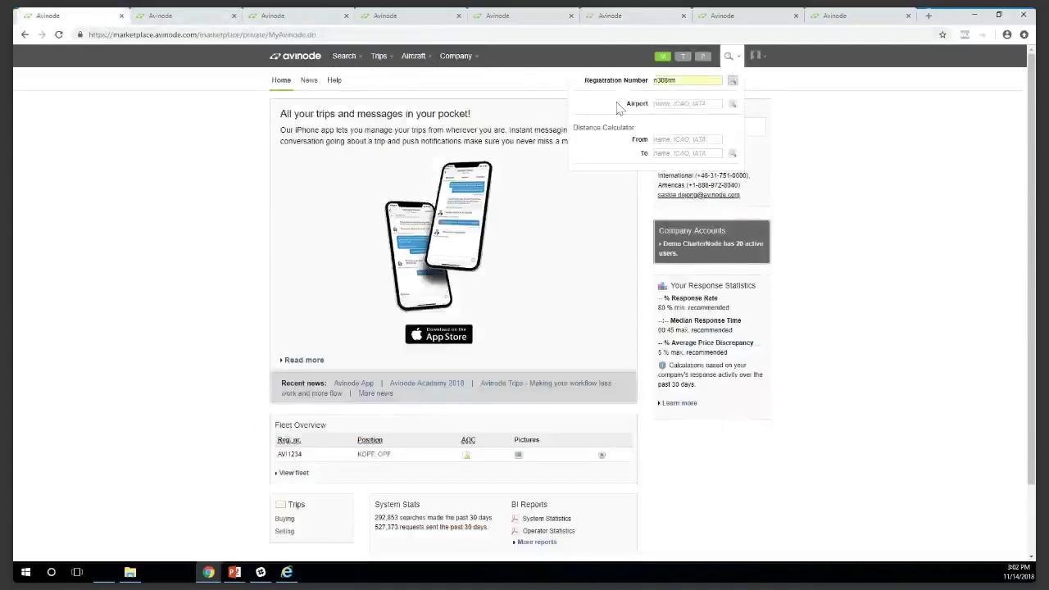
pyautogui.press('Tab')
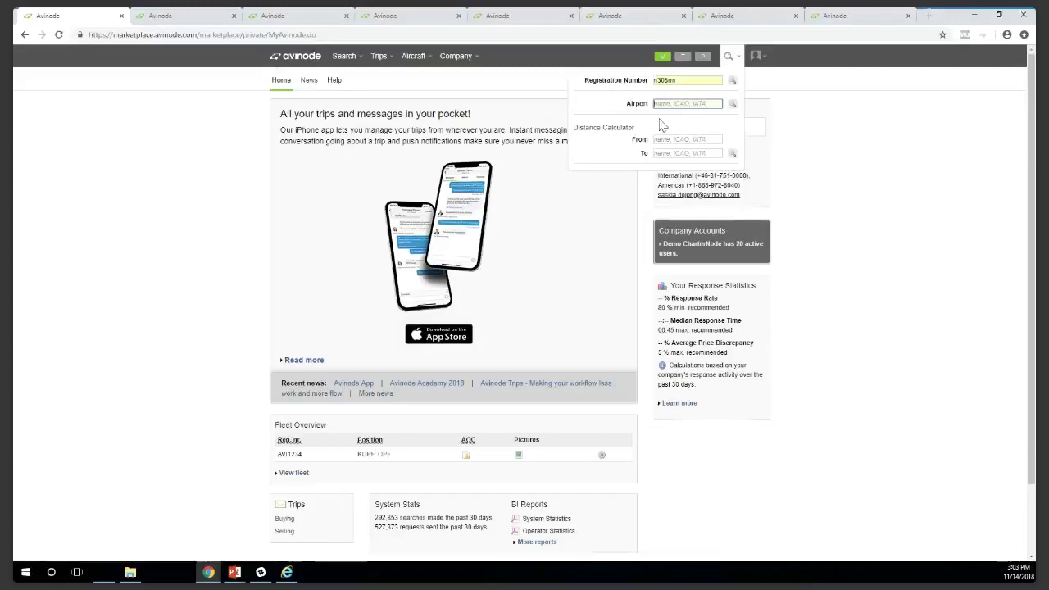
pyautogui.write('opa')
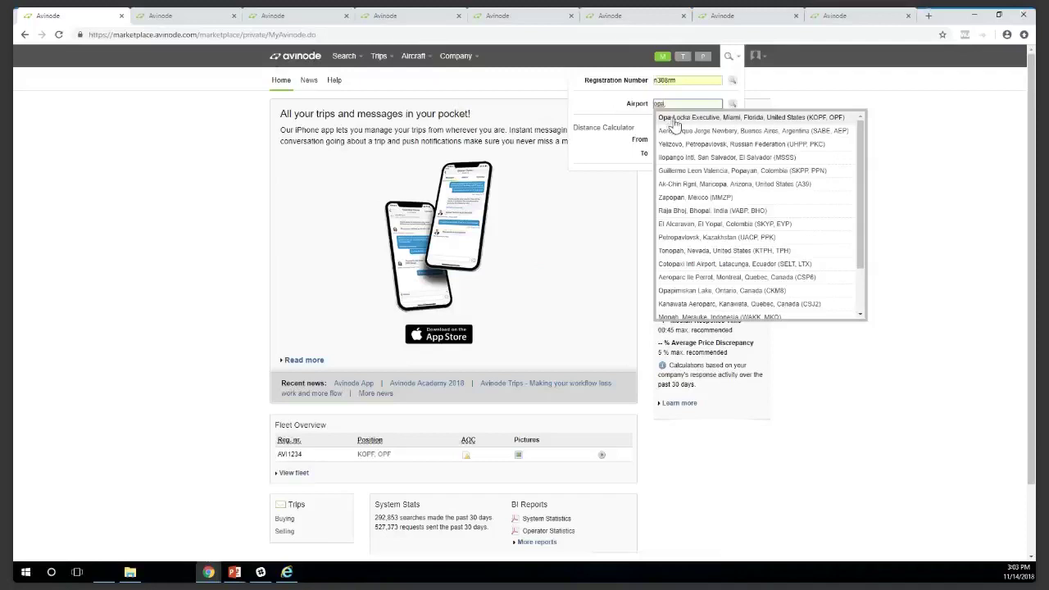
pyautogui.click(674, 121)
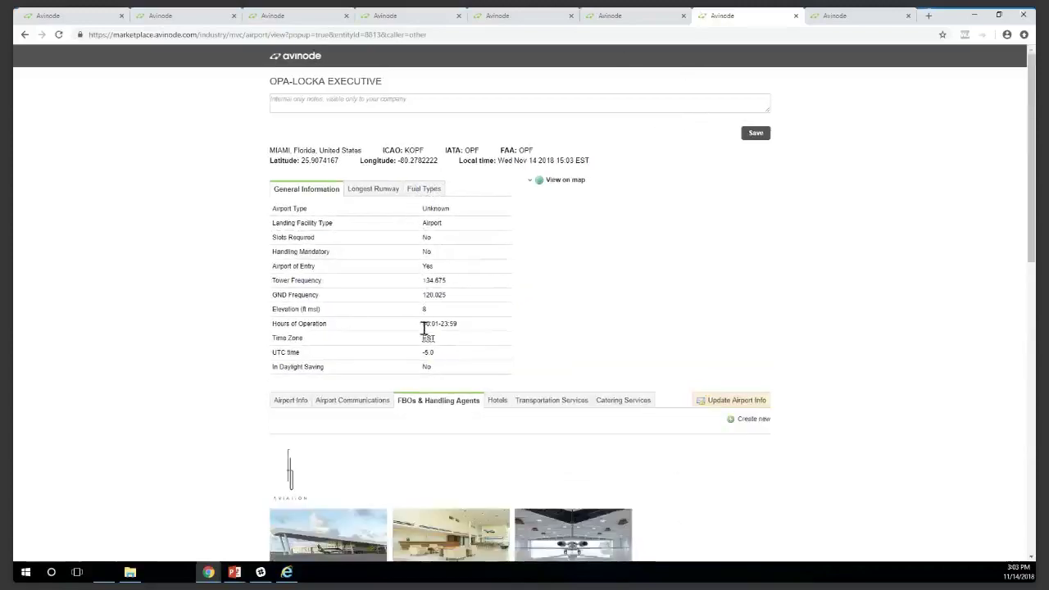
pyautogui.scroll(-2, 516, 236)
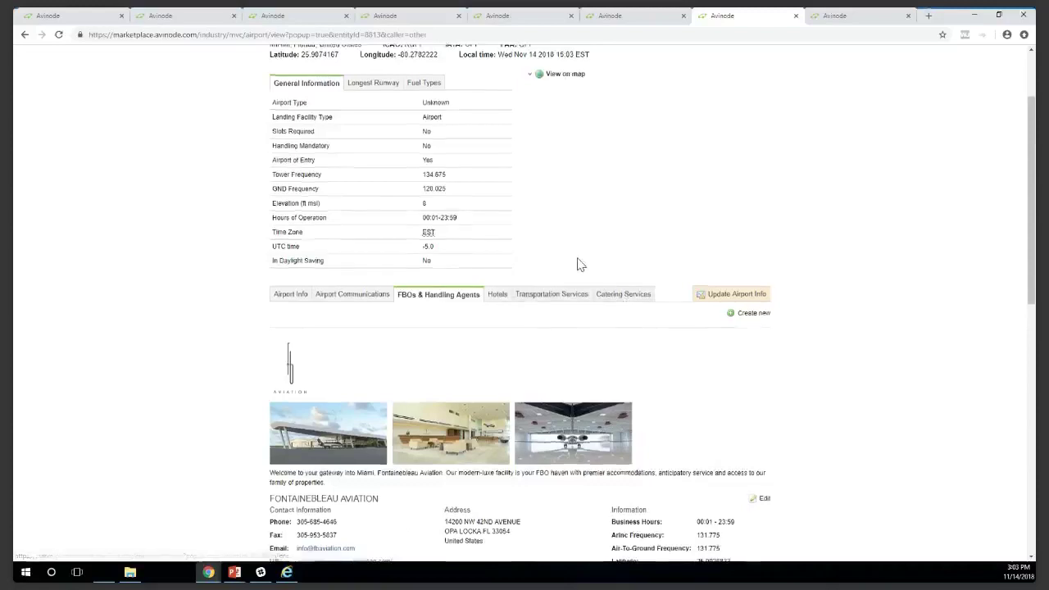
pyautogui.scroll(3, 578, 265)
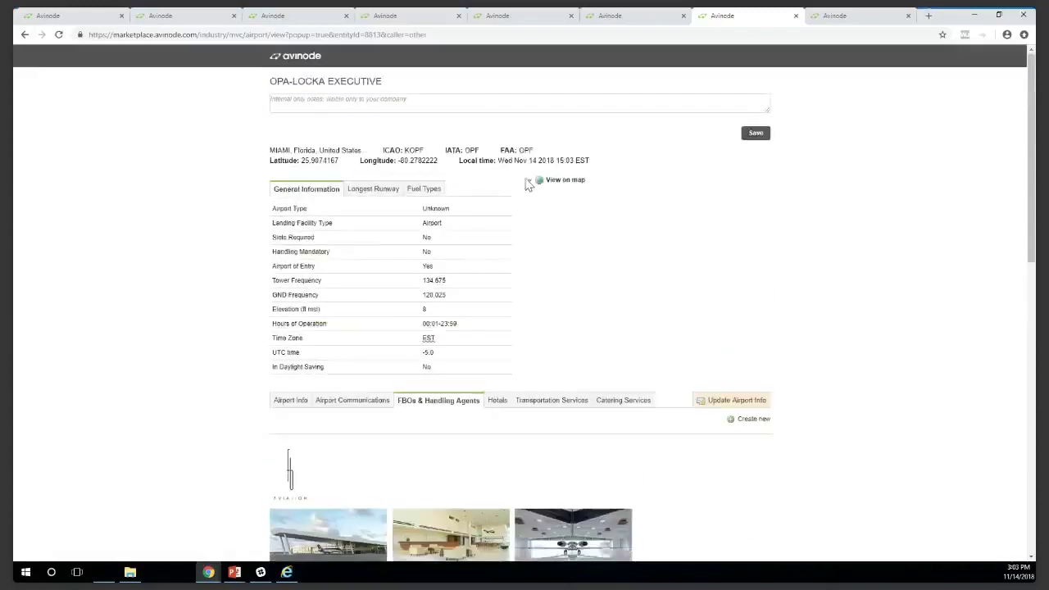
pyautogui.click(531, 186)
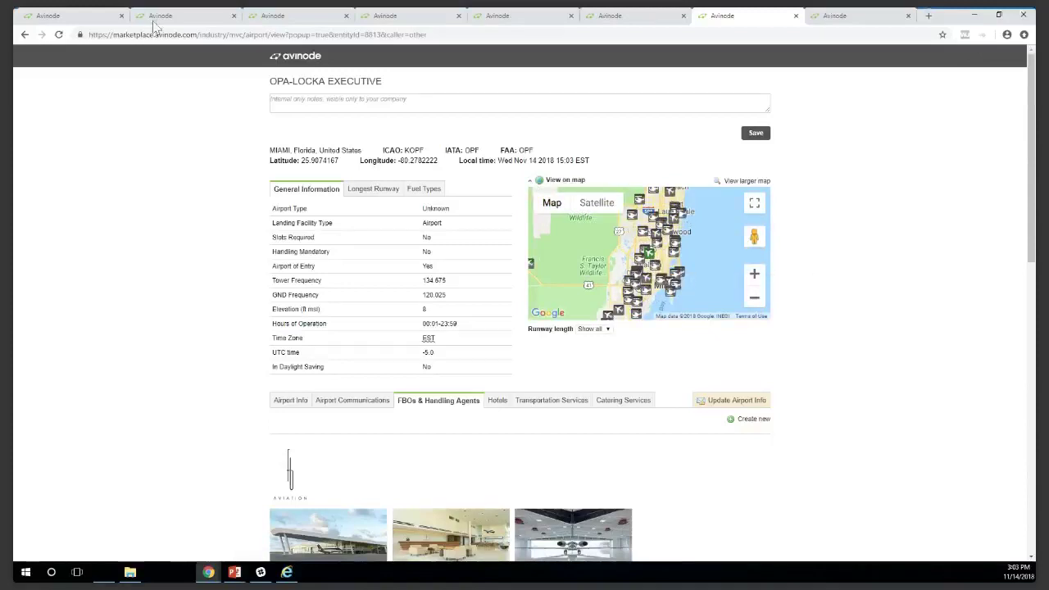
# Step: Calculate the distance from KTEB to KOPF with the Distance Calculator and view the route on the map
pyautogui.click(98, 16)
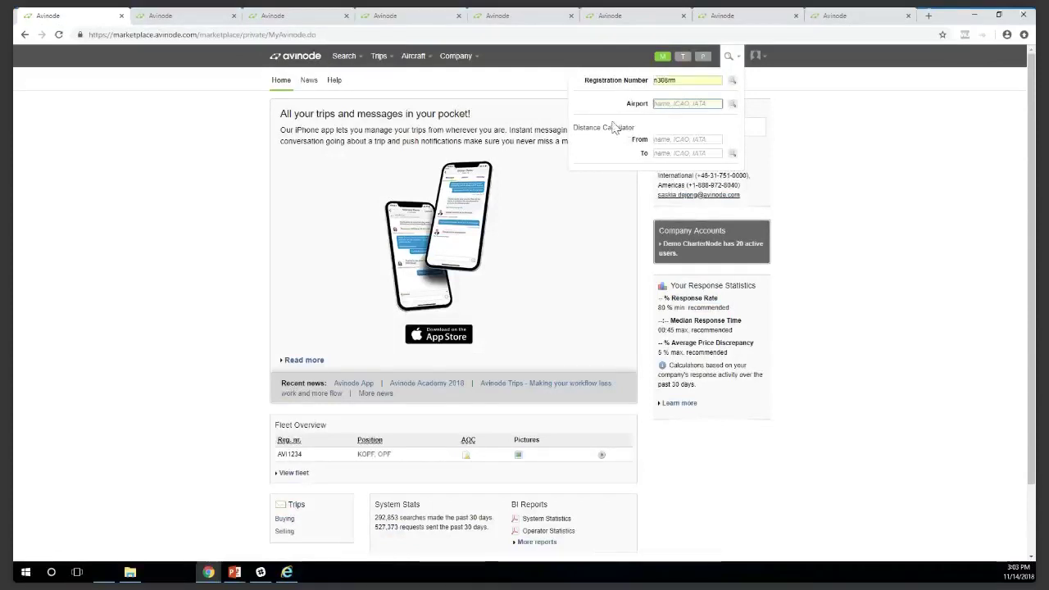
pyautogui.click(661, 139)
pyautogui.write('k')
pyautogui.write('teb')
pyautogui.click(667, 153)
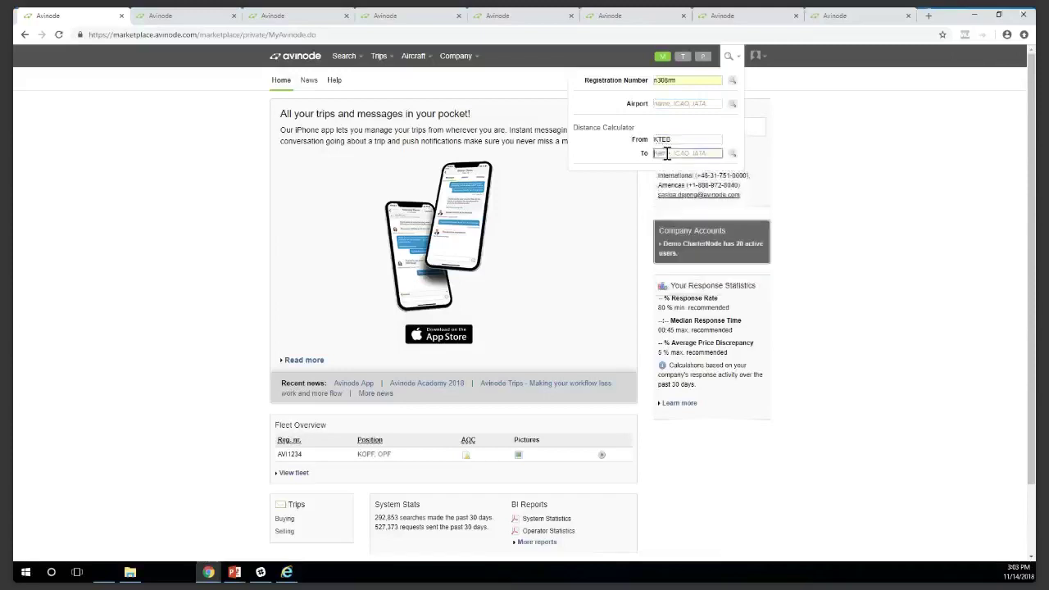
pyautogui.write('opa')
pyautogui.click(665, 167)
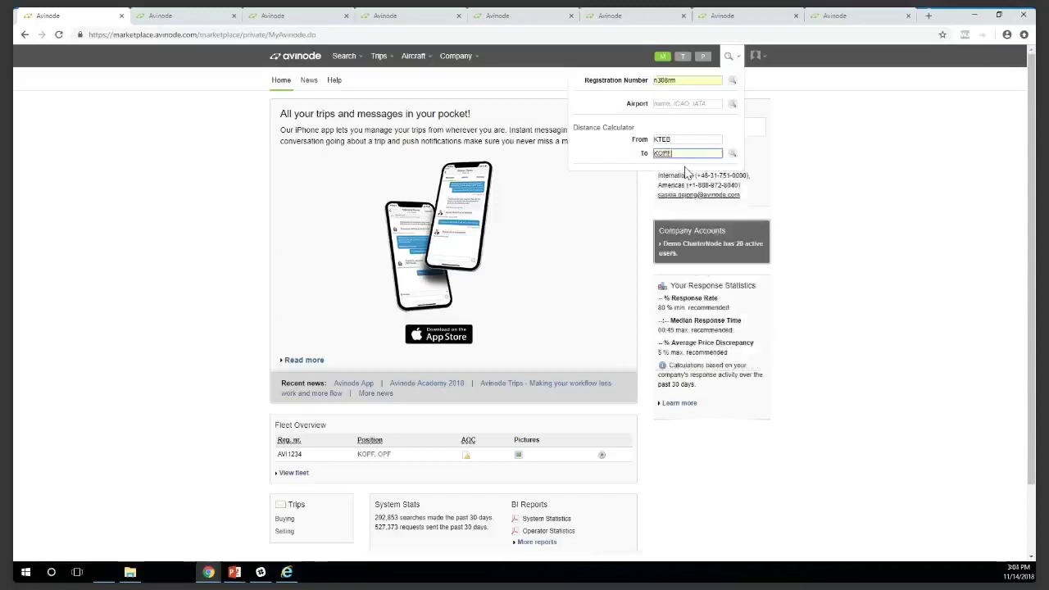
pyautogui.click(733, 157)
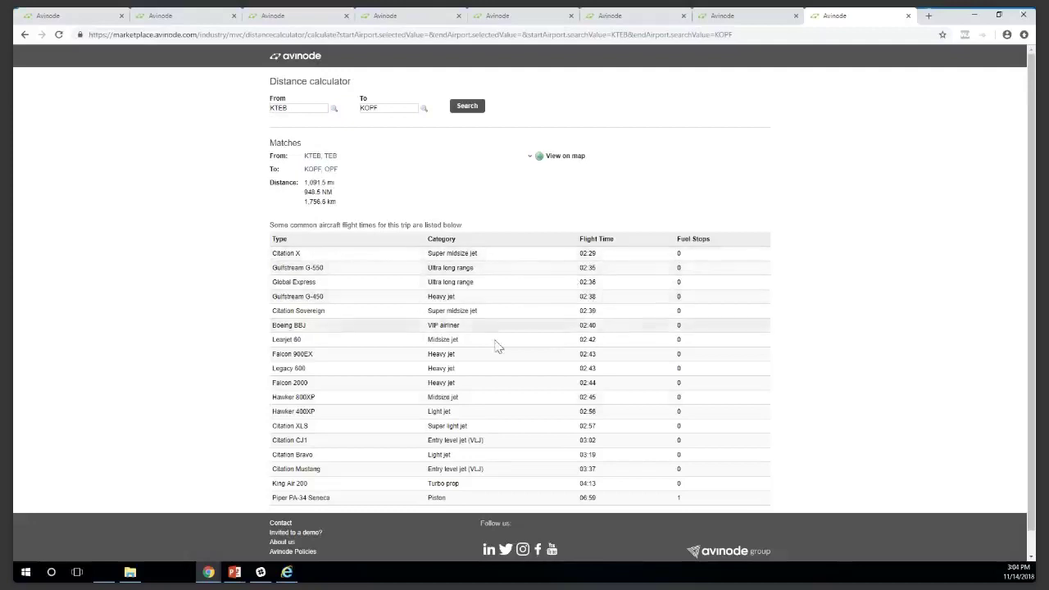
pyautogui.click(530, 155)
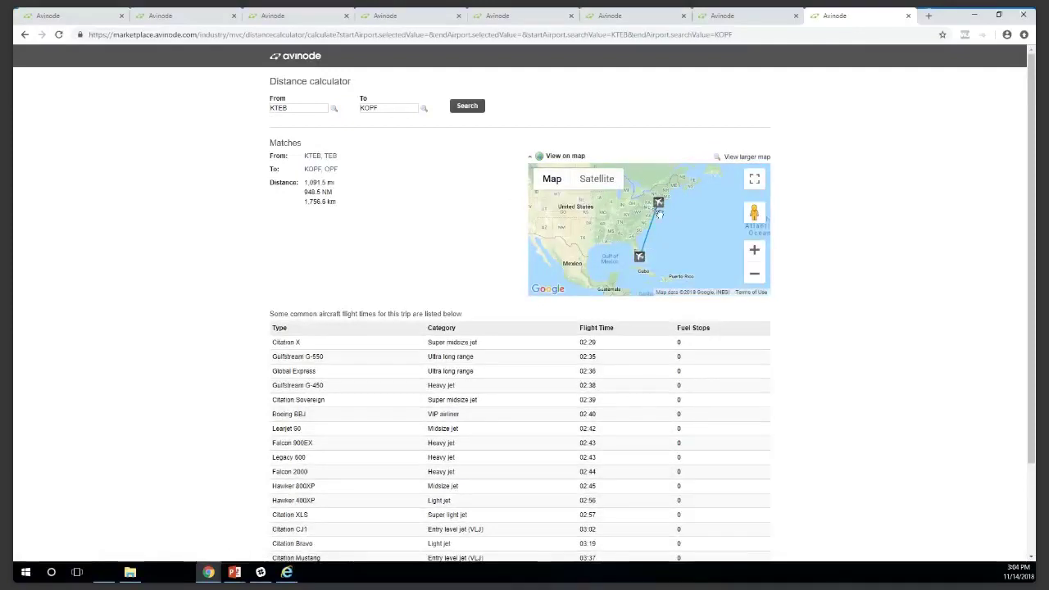
pyautogui.click(533, 159)
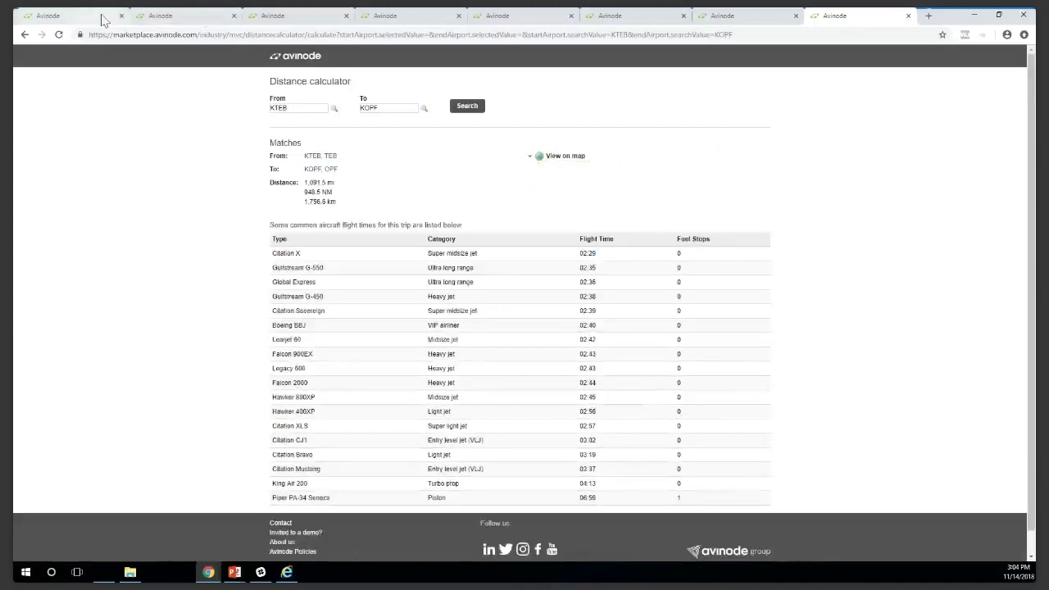
# Step: Open the aircraft search and enter a one-way trip from KTEB to KOPF
pyautogui.click(102, 20)
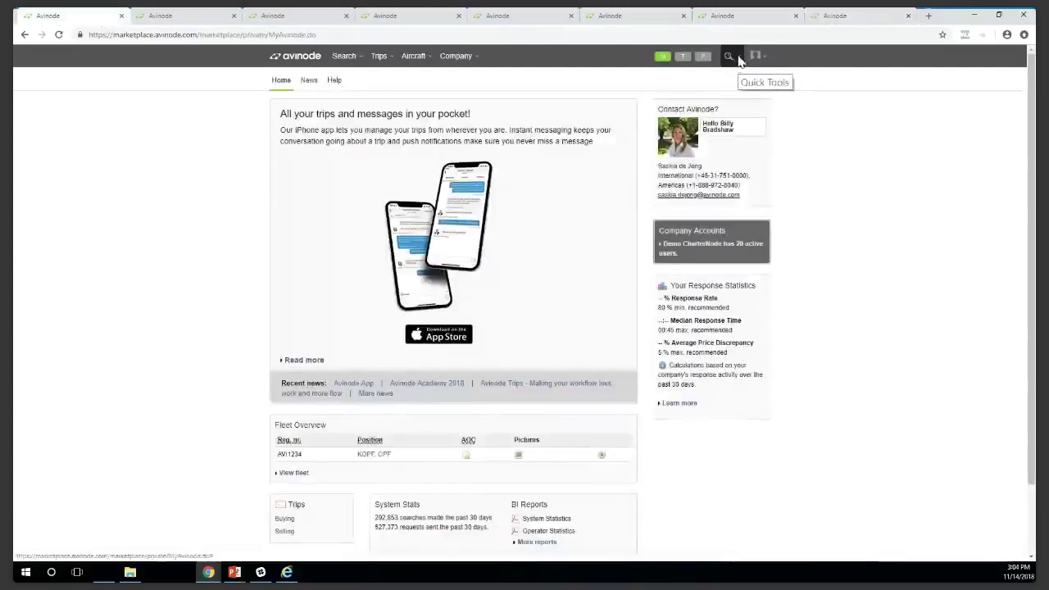
pyautogui.click(359, 59)
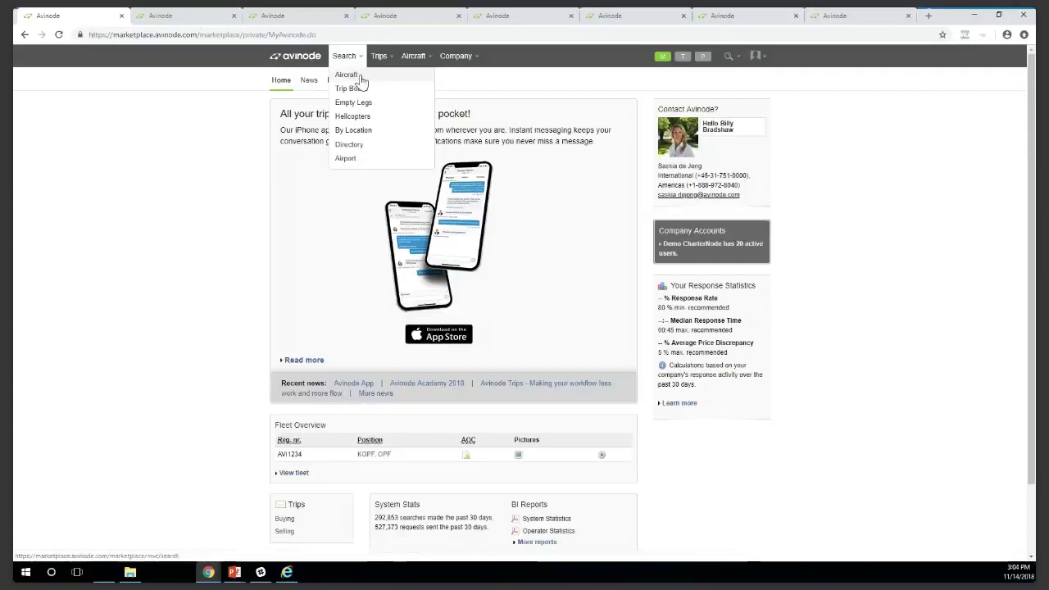
pyautogui.click(358, 76)
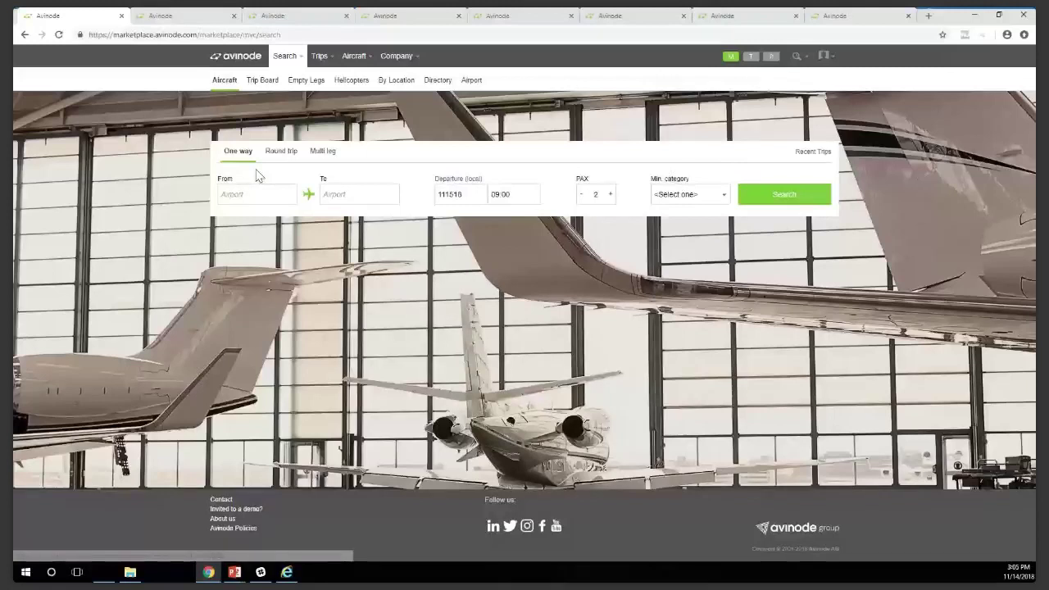
pyautogui.click(267, 194)
pyautogui.write('teb')
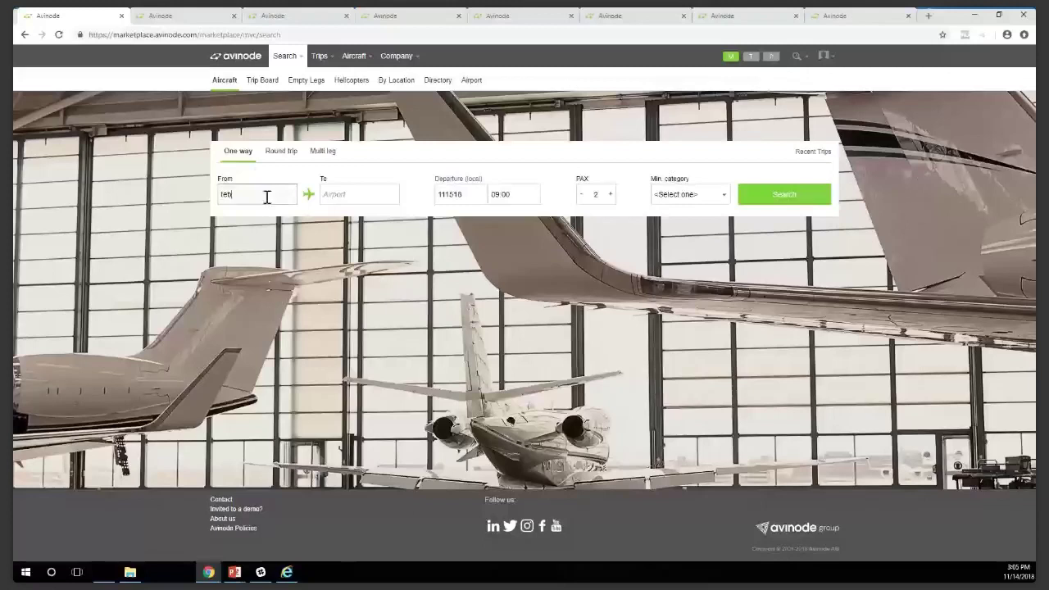
pyautogui.click(352, 194)
pyautogui.write('opa')
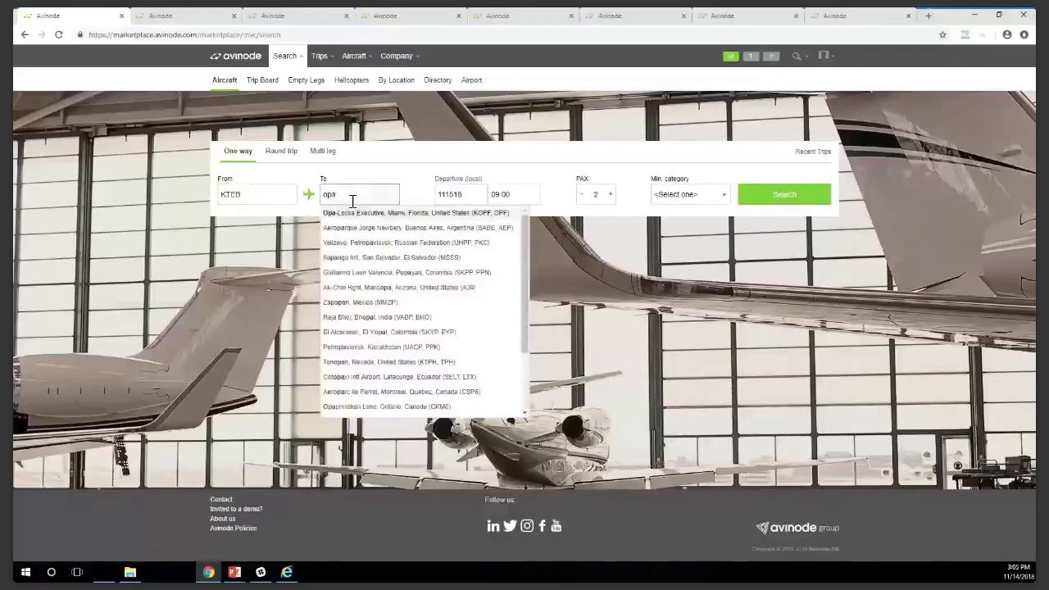
pyautogui.press('Return')
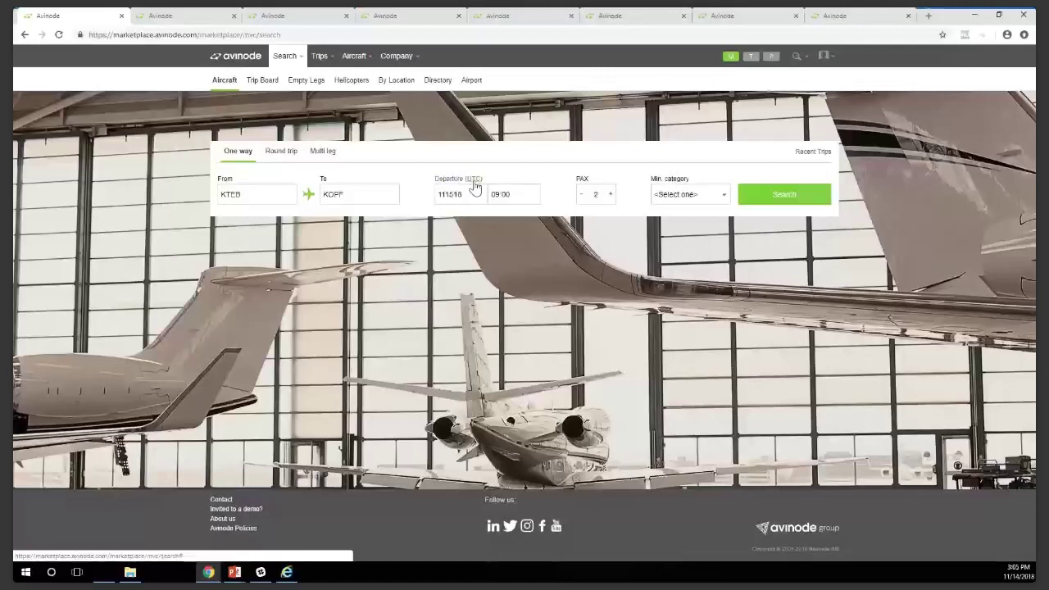
# Step: Set the passenger count to 3 and the minimum category to Turbo prop, and run the aircraft search
pyautogui.click(610, 195)
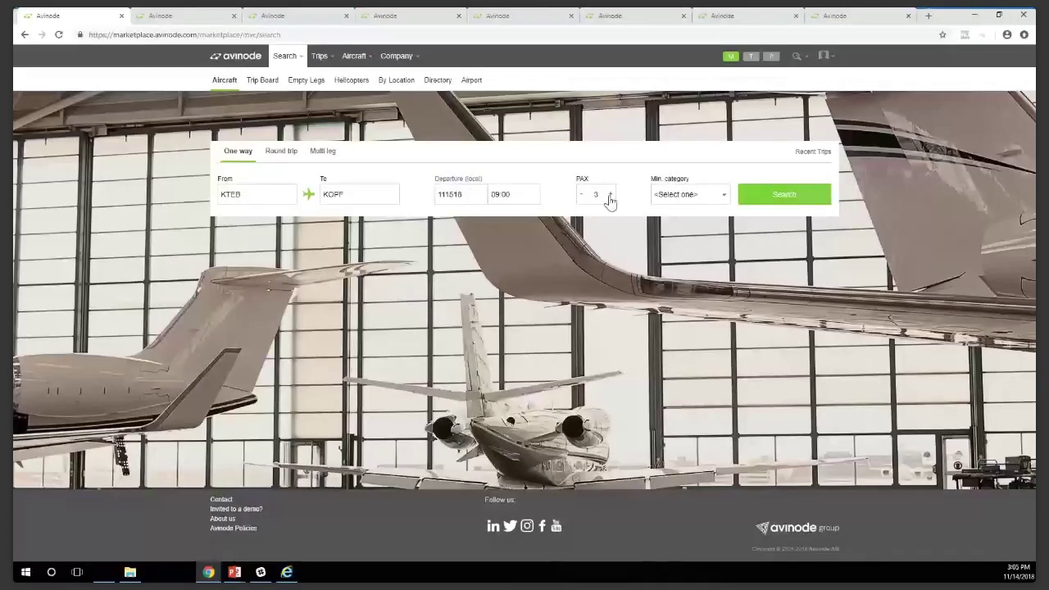
pyautogui.click(674, 196)
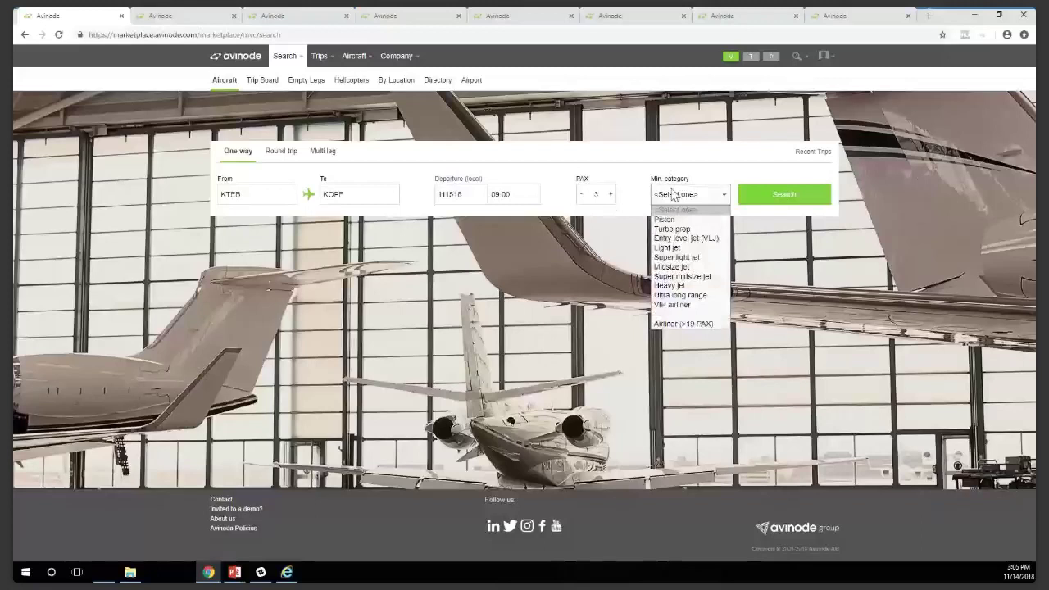
pyautogui.click(677, 230)
pyautogui.click(756, 195)
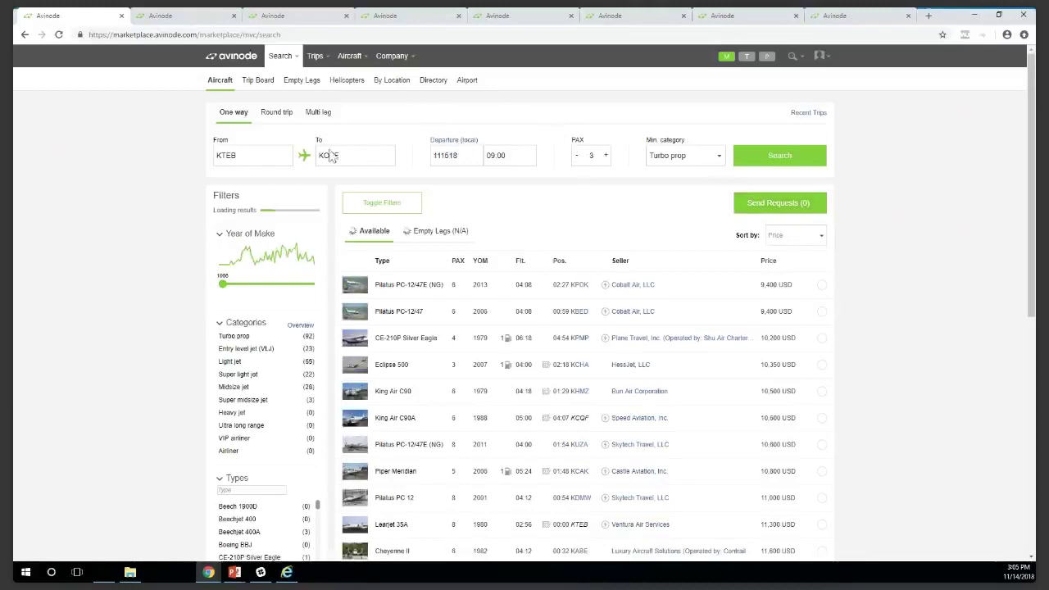
# Step: Review the Empty Legs matches for the trip and return to the list of available aircraft with its filters
pyautogui.moveTo(398, 164)
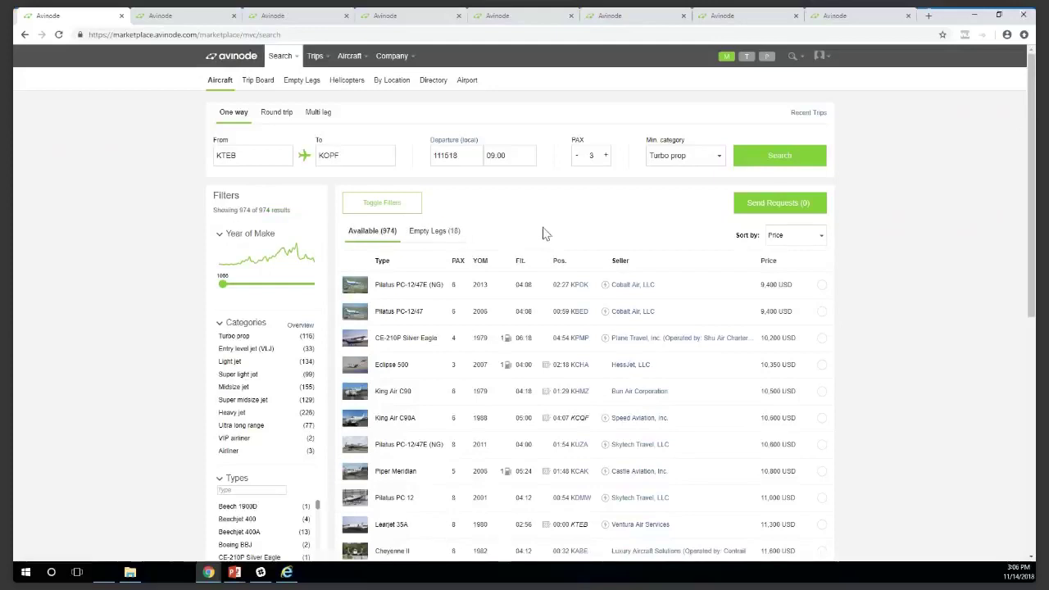
pyautogui.click(437, 239)
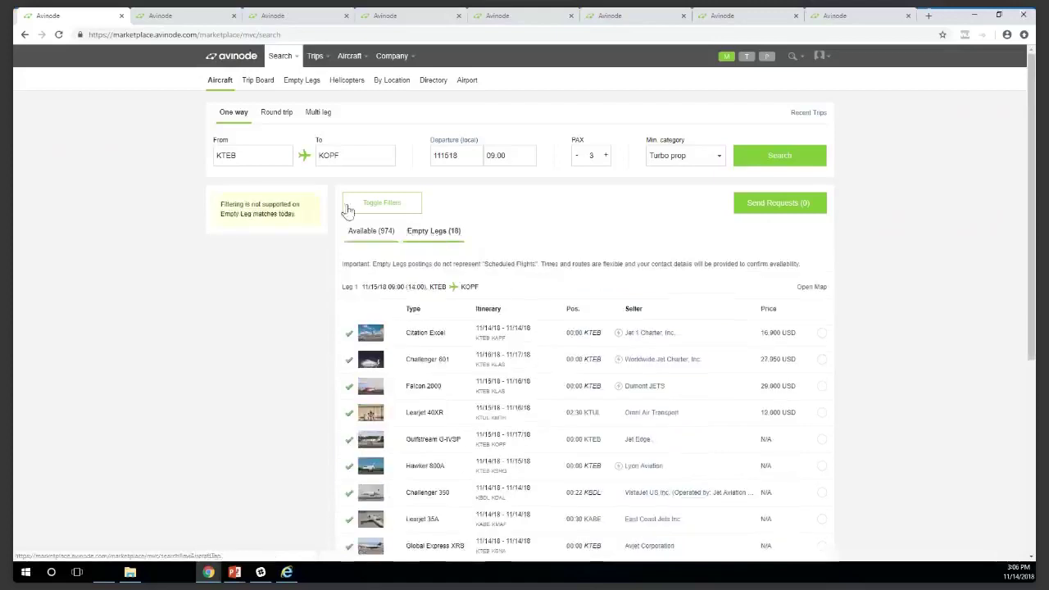
pyautogui.scroll(-1, 631, 259)
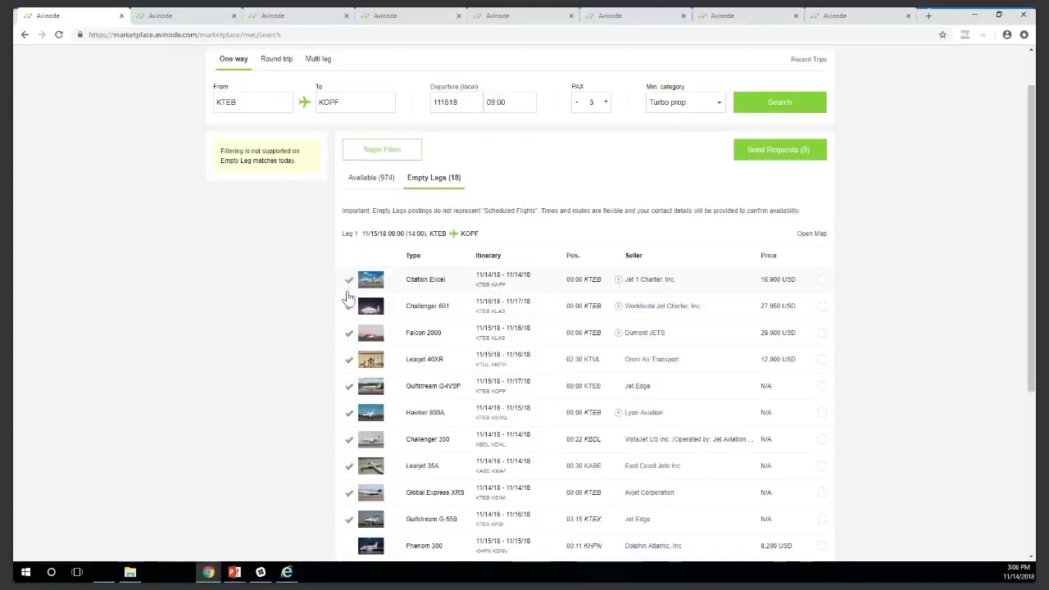
pyautogui.scroll(-1, 349, 297)
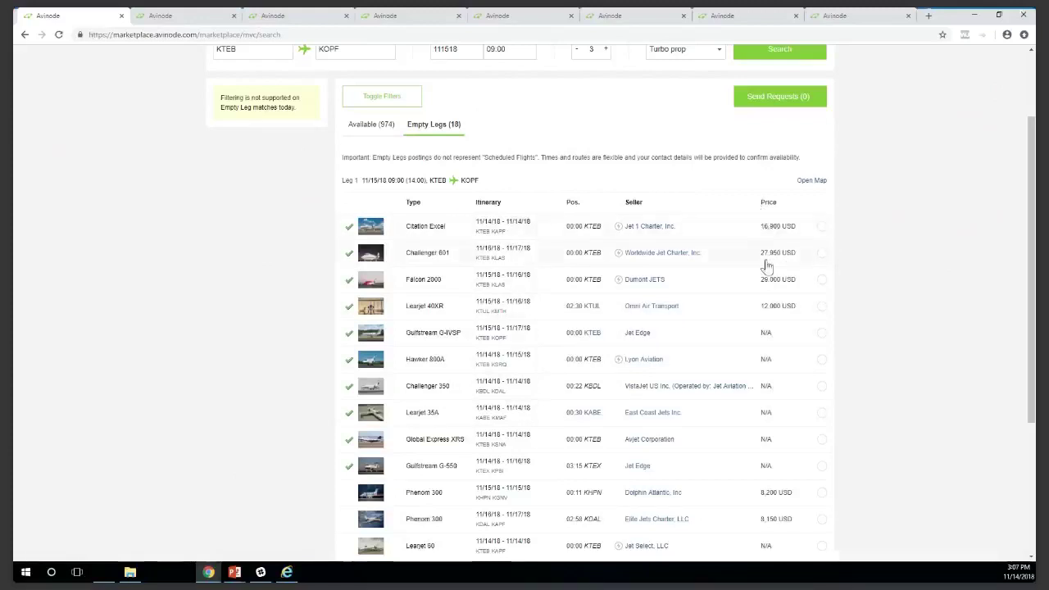
pyautogui.scroll(2, 715, 211)
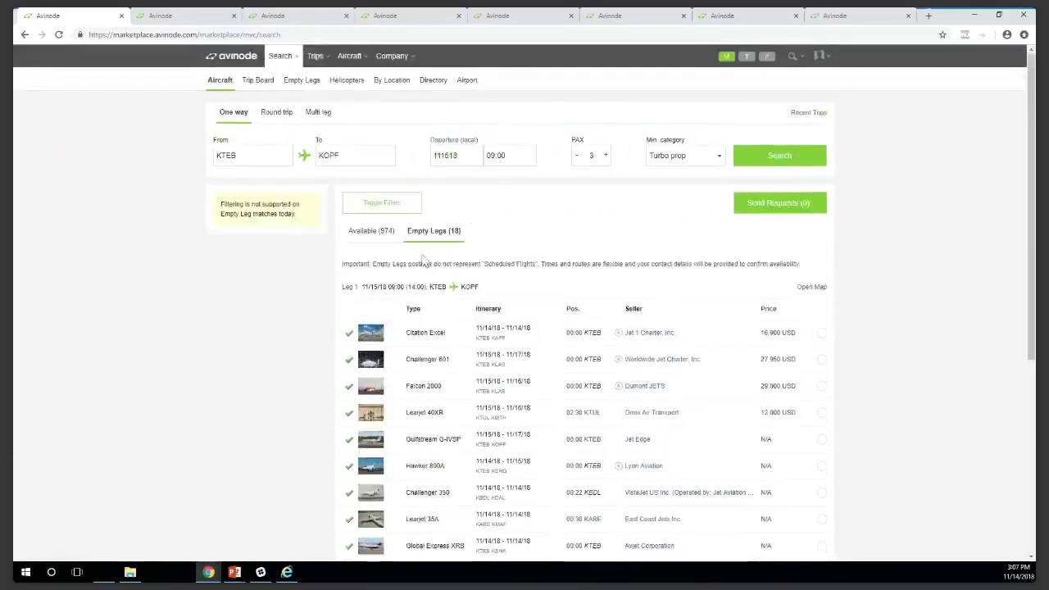
pyautogui.click(382, 235)
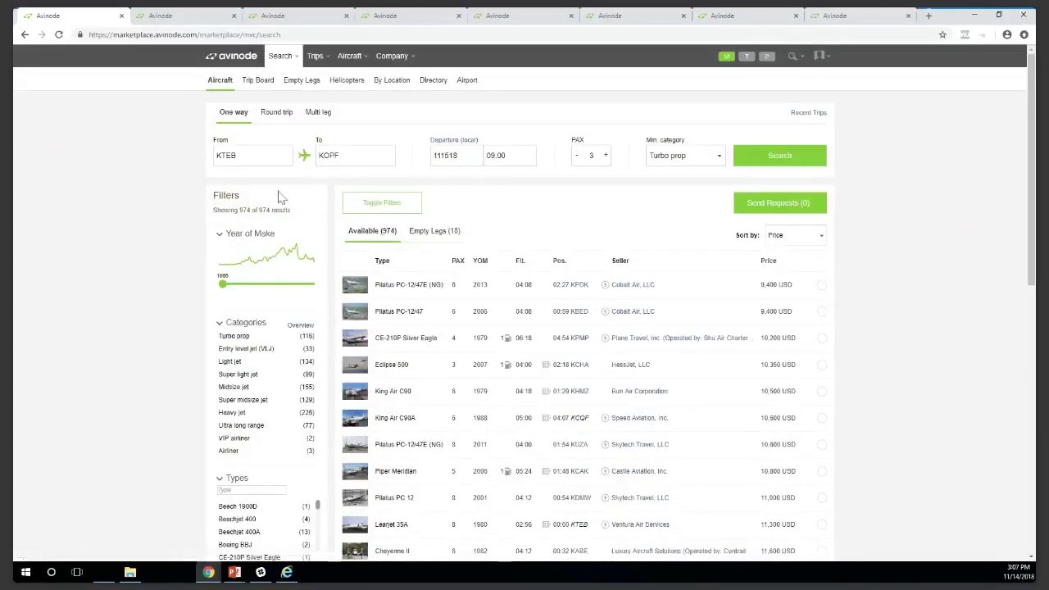
pyautogui.scroll(-1, 277, 210)
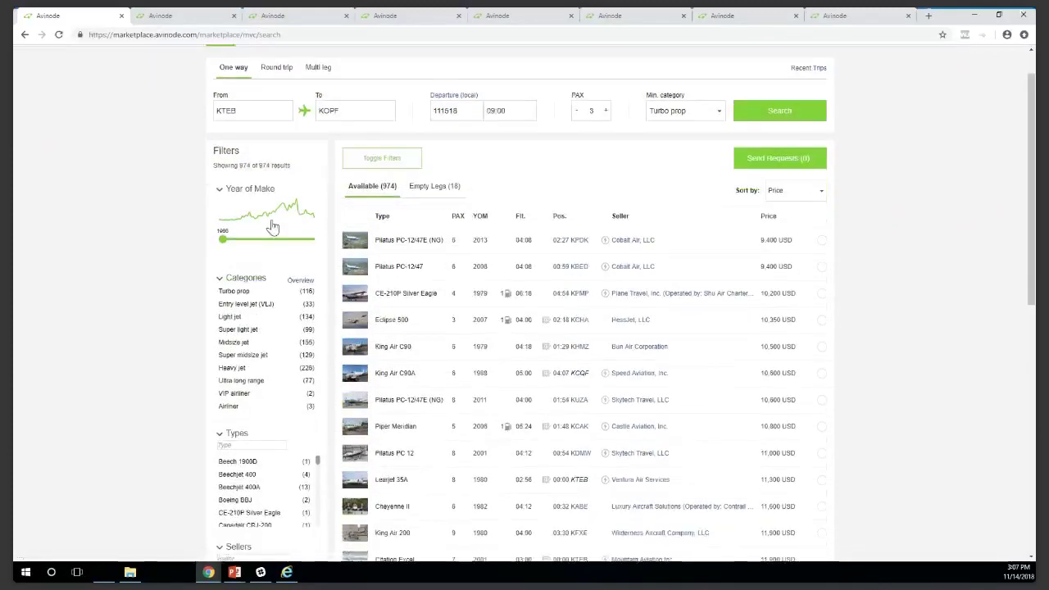
# Step: Raise the minimum Year of Make filter to 1980 and return it to the earliest year
pyautogui.scroll(-5, 273, 227)
pyautogui.scroll(4, 270, 234)
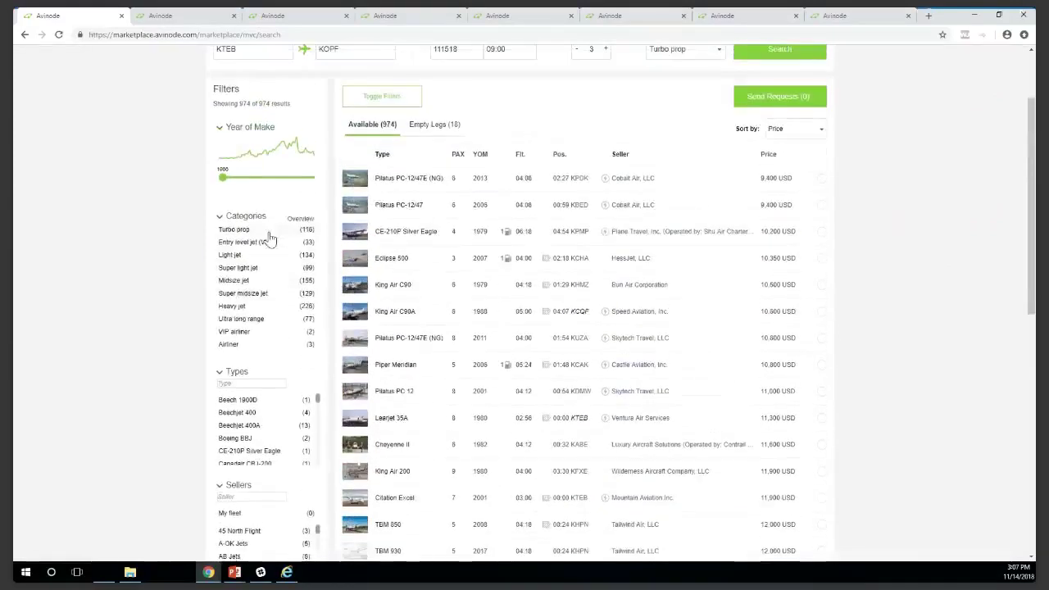
pyautogui.scroll(1, 250, 188)
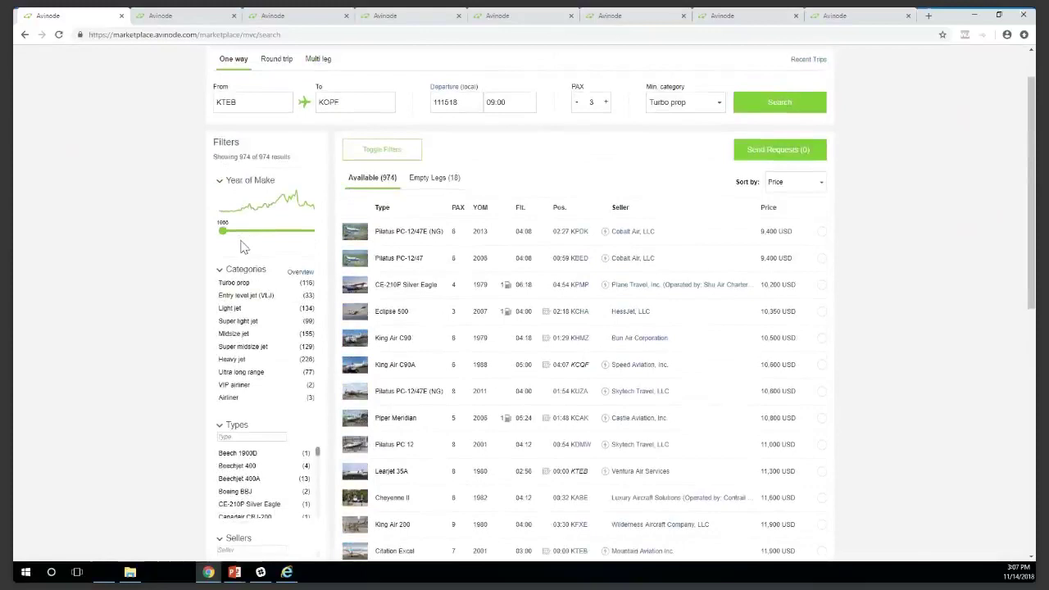
pyautogui.moveTo(227, 239); pyautogui.dragTo(245, 238)
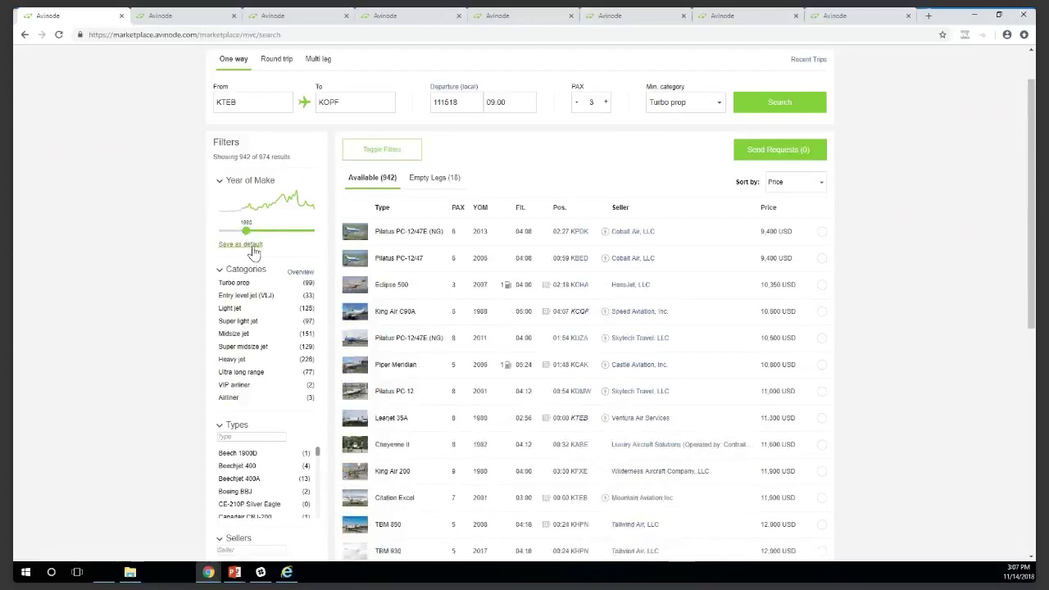
pyautogui.moveTo(247, 237); pyautogui.dragTo(209, 236)
# Step: Filter the available aircraft by the Light jet, Super light jet and Midsize jet categories, and clear all three selections
pyautogui.scroll(-1, 208, 235)
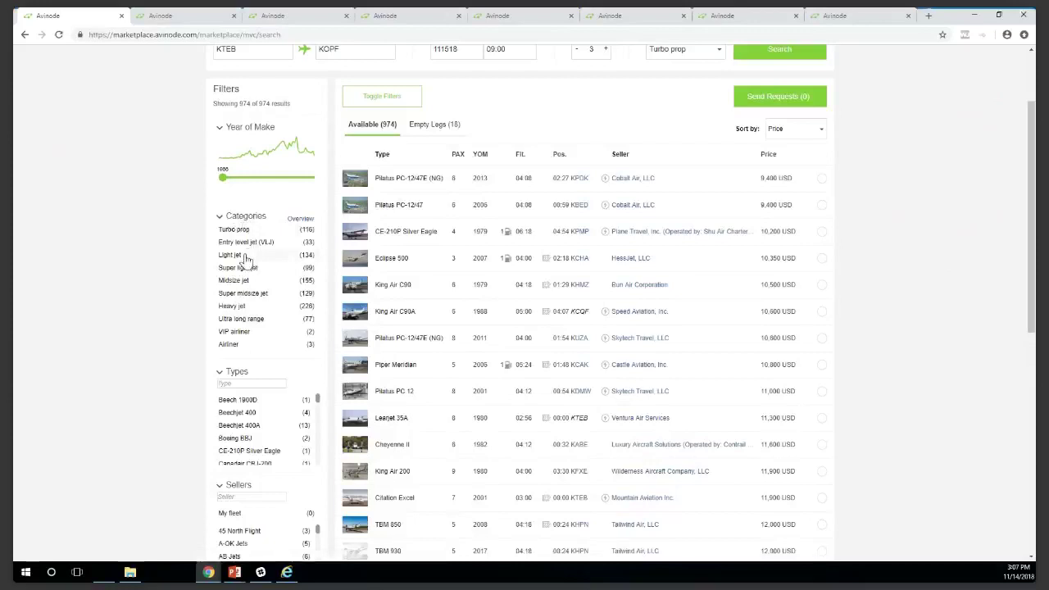
pyautogui.click(245, 257)
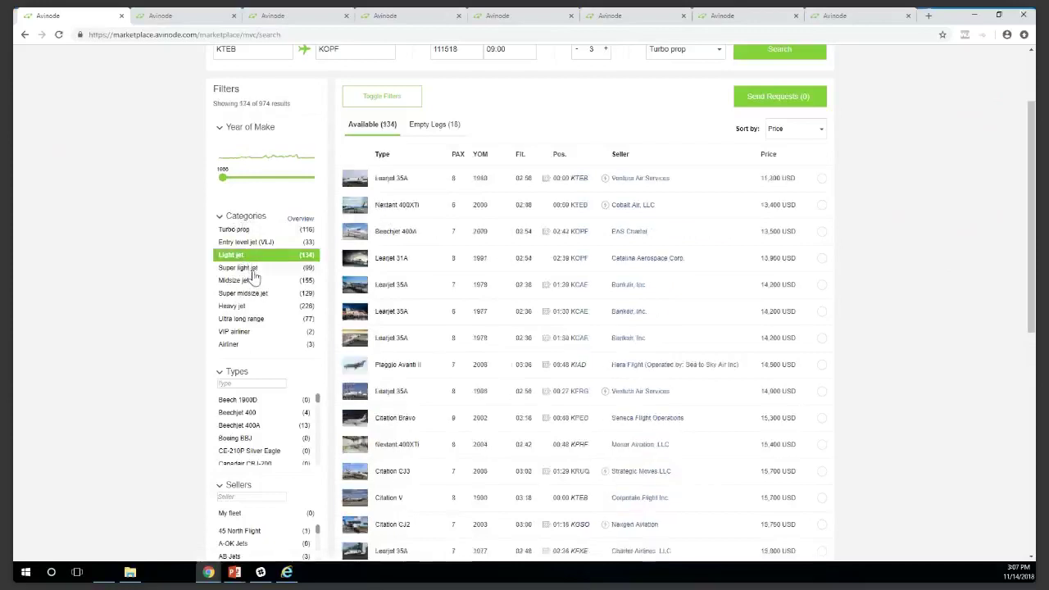
pyautogui.click(254, 269)
pyautogui.click(255, 281)
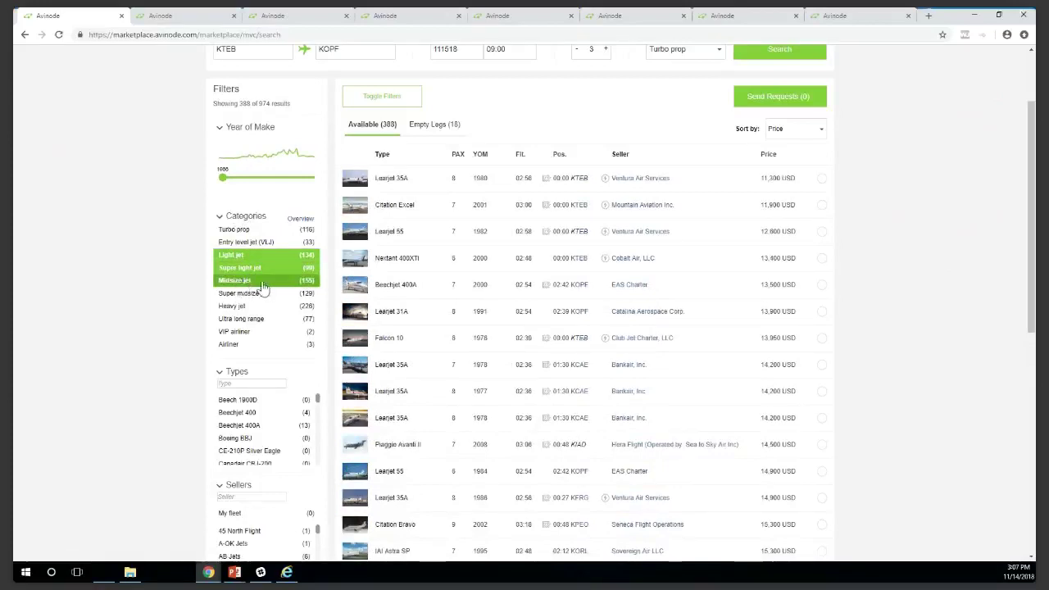
pyautogui.click(262, 283)
pyautogui.click(271, 267)
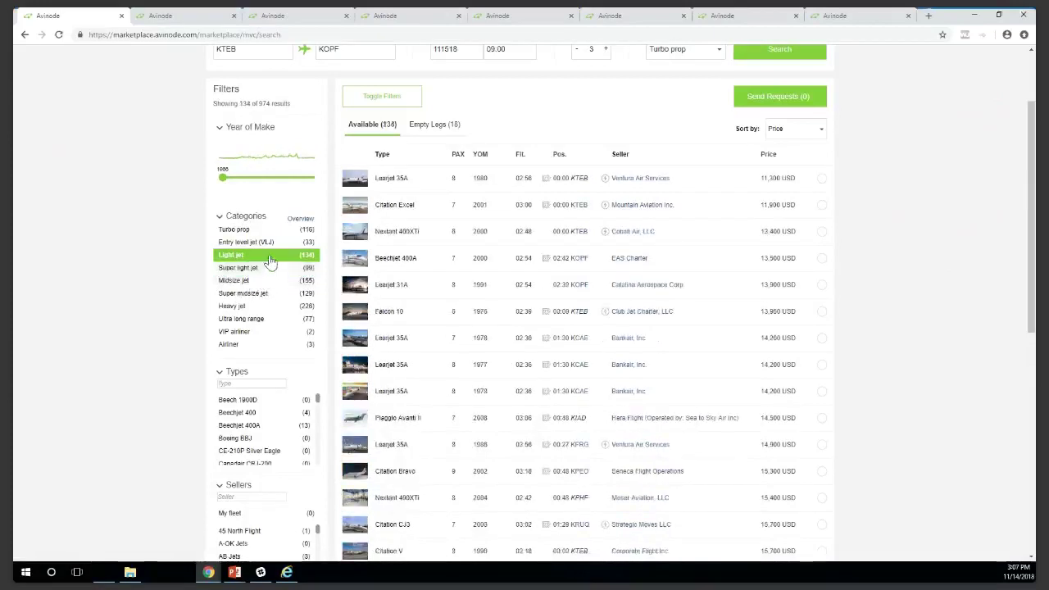
pyautogui.click(270, 260)
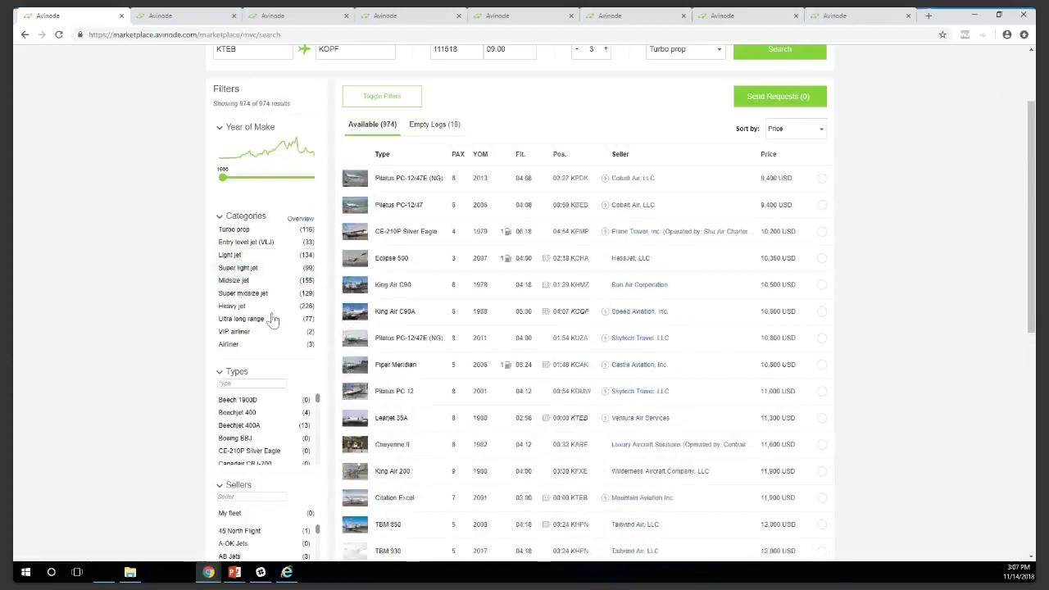
# Step: Look through the Types, Sellers and Fuel Stops filters and expand the Safety ratings for ARGUS, IS-BAO and Wyvern
pyautogui.scroll(-3, 266, 316)
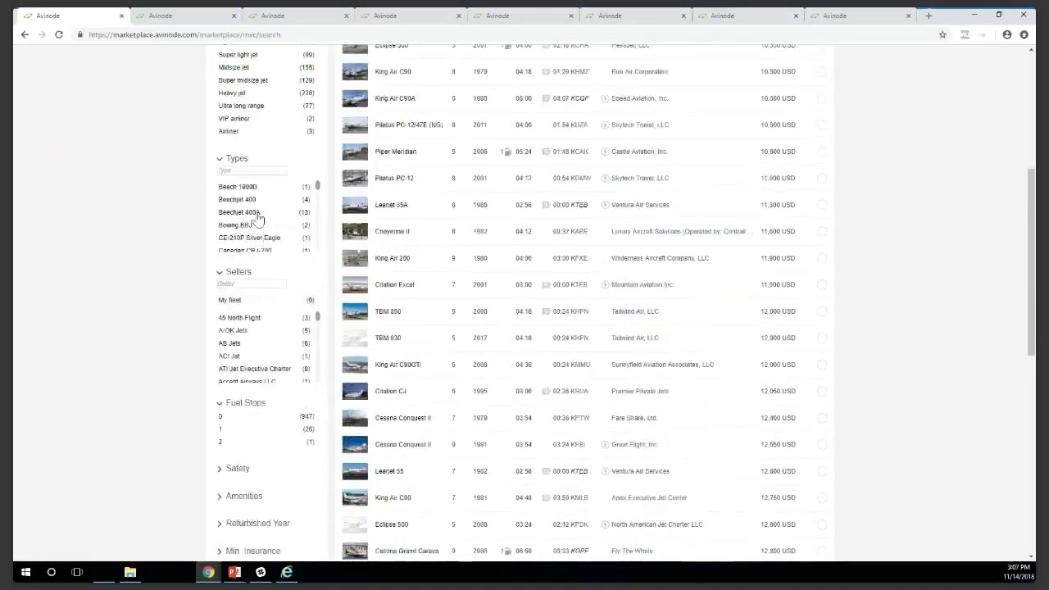
pyautogui.scroll(-2, 257, 209)
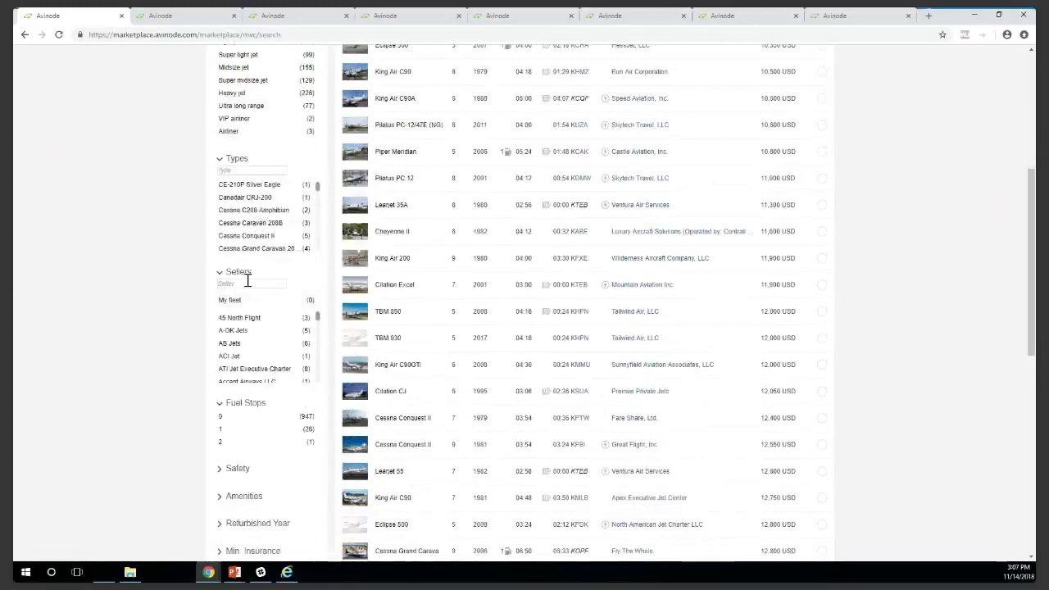
pyautogui.scroll(-3, 247, 281)
pyautogui.scroll(-2, 258, 287)
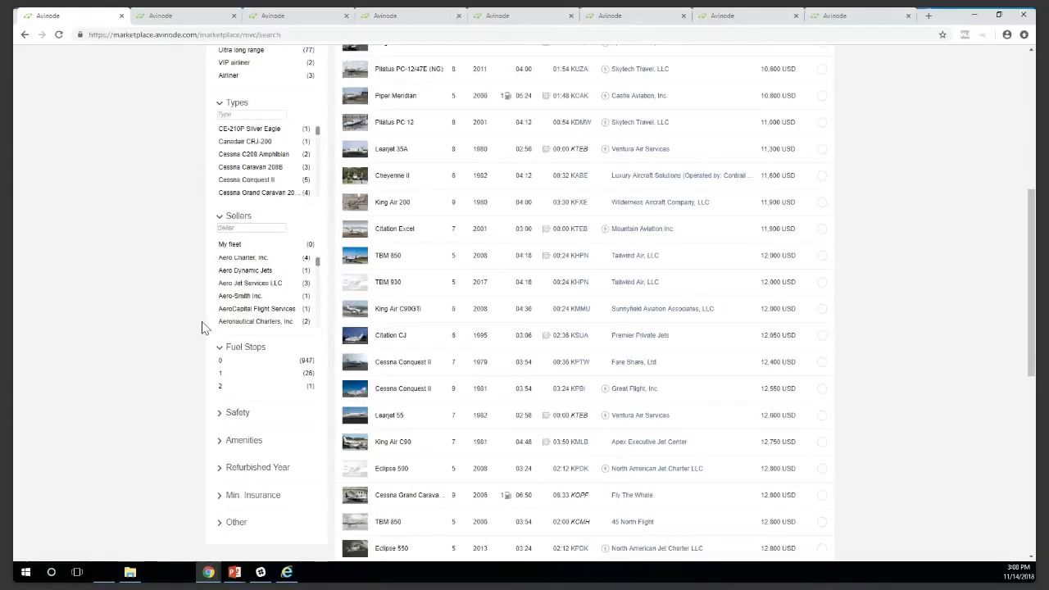
pyautogui.scroll(-1, 209, 326)
pyautogui.click(237, 309)
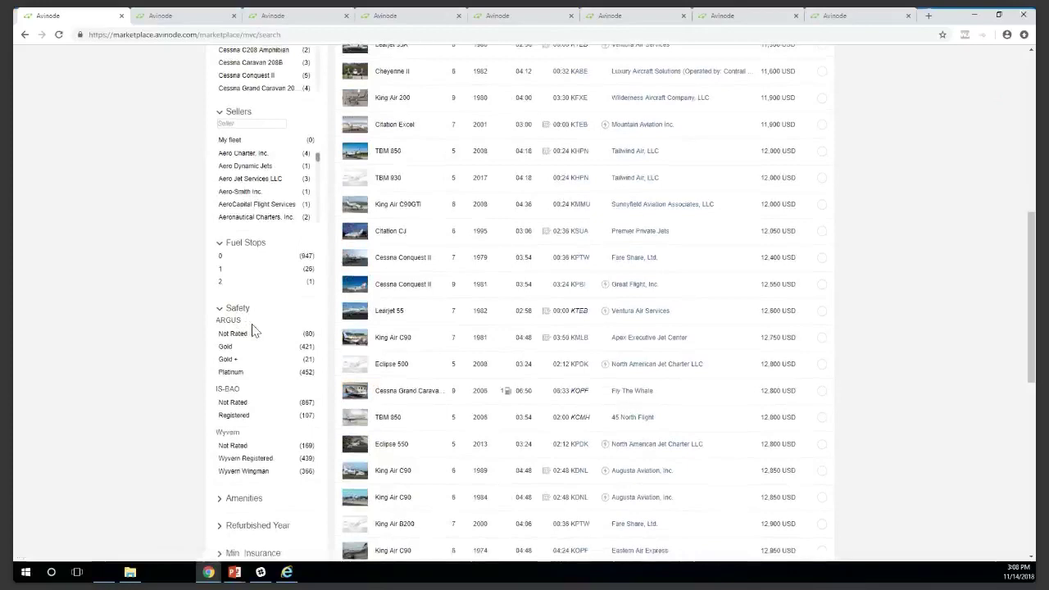
pyautogui.scroll(-1, 252, 325)
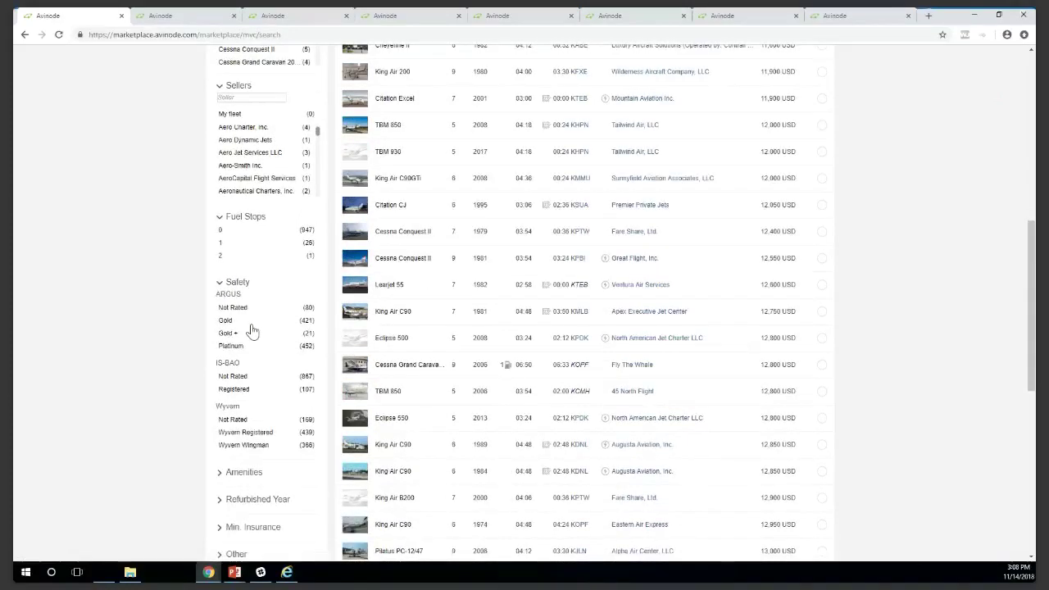
# Step: Expand the Amenities, Refurbished Year, Min. Insurance and Other filters to examine their options
pyautogui.scroll(-3, 263, 341)
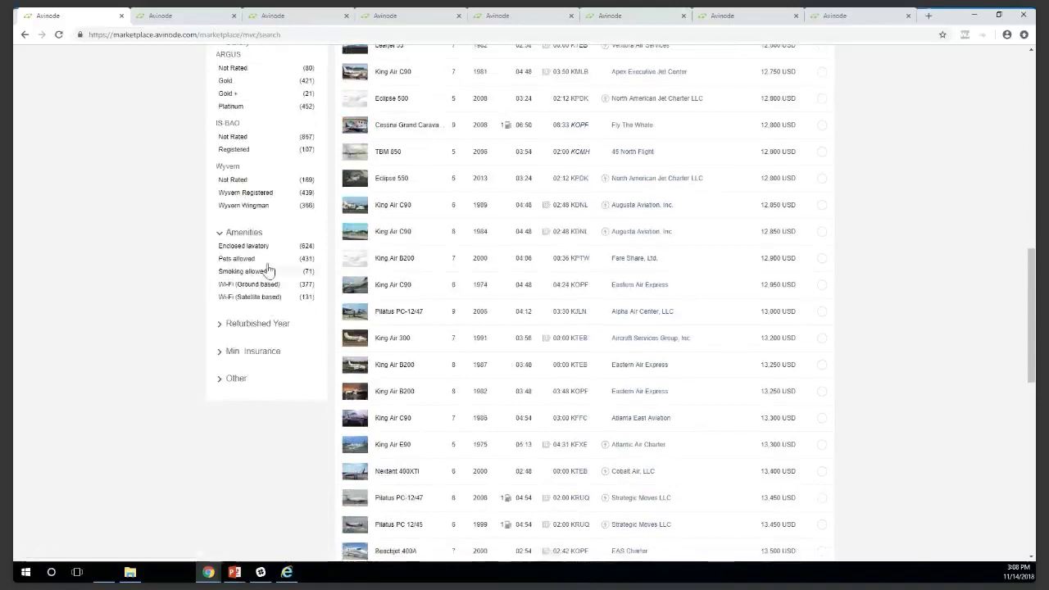
pyautogui.click(220, 327)
pyautogui.scroll(-1, 251, 344)
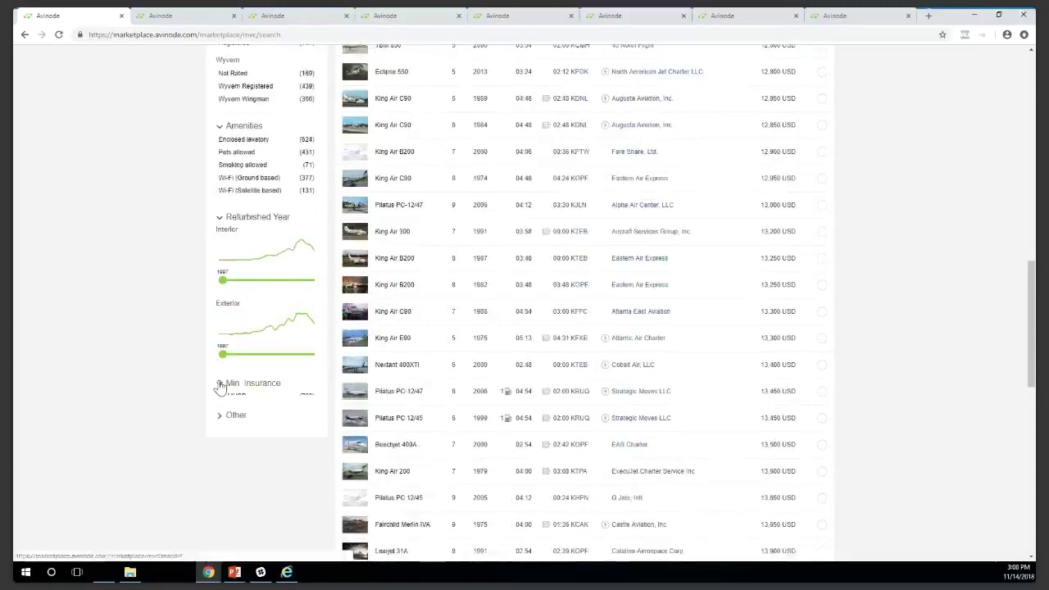
pyautogui.click(246, 385)
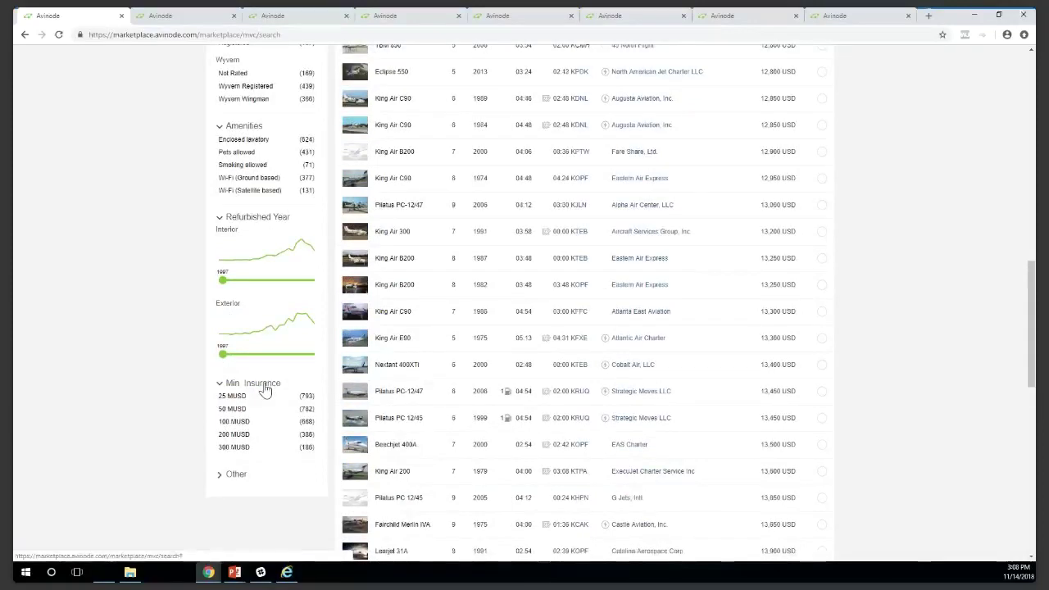
pyautogui.scroll(-1, 245, 410)
pyautogui.click(228, 427)
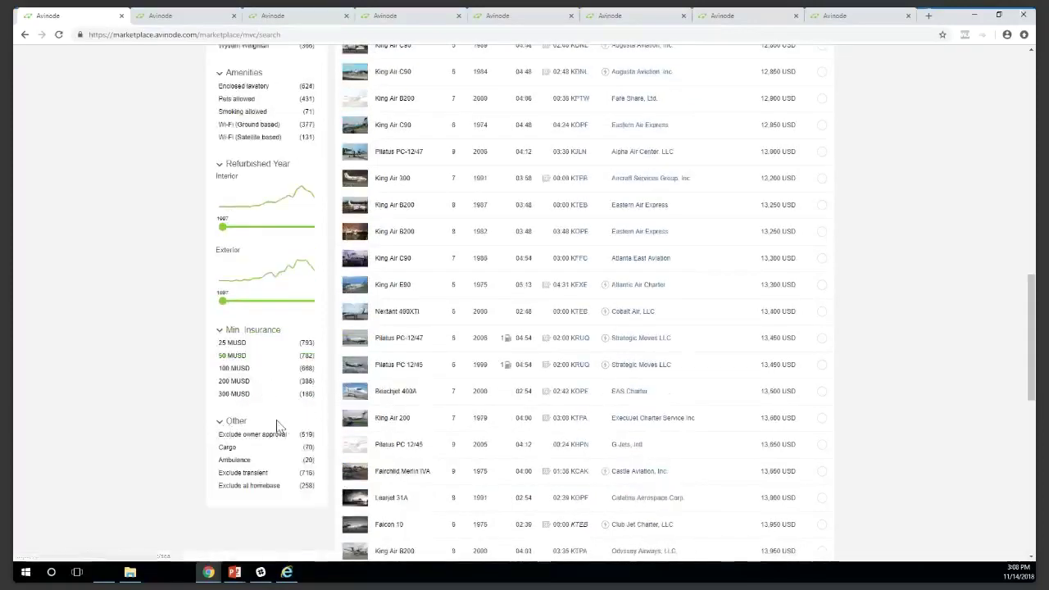
pyautogui.scroll(-1, 279, 426)
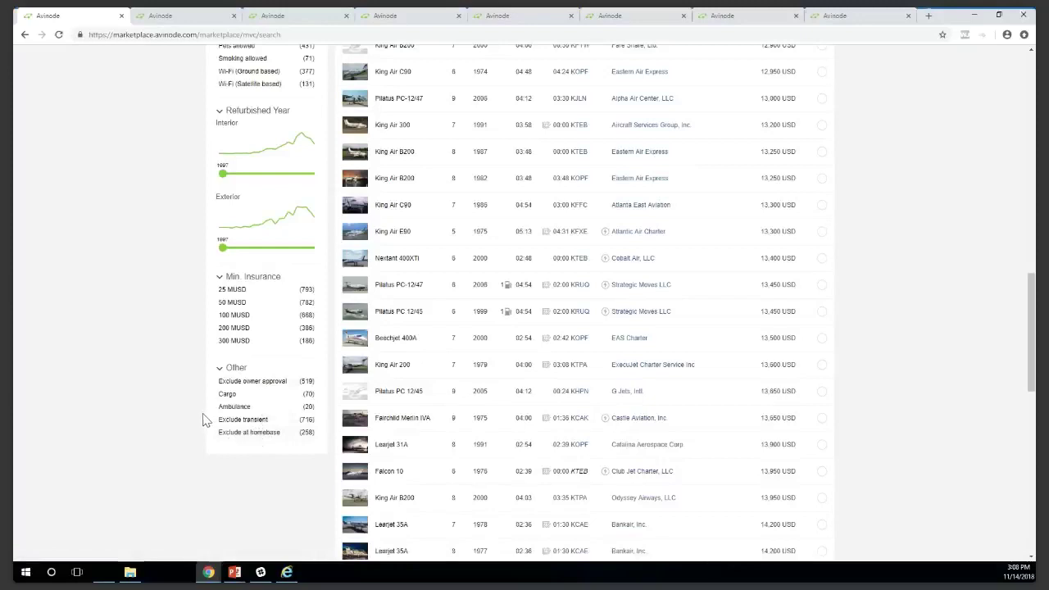
# Step: Apply the Exclude transient filter and inspect the availability details at the positions of the listed aircraft
pyautogui.click(250, 421)
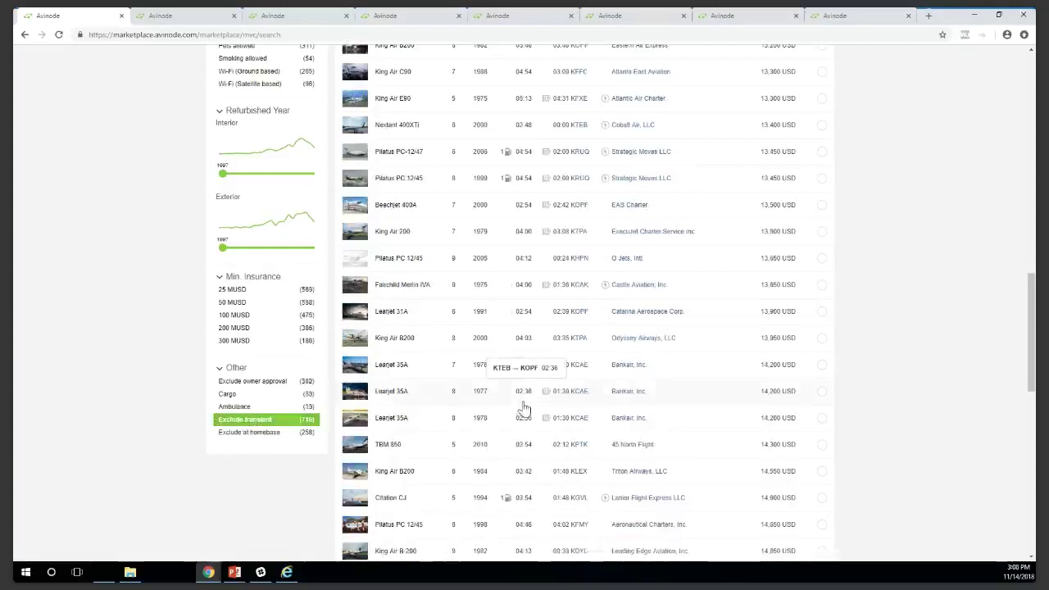
pyautogui.scroll(10, 524, 409)
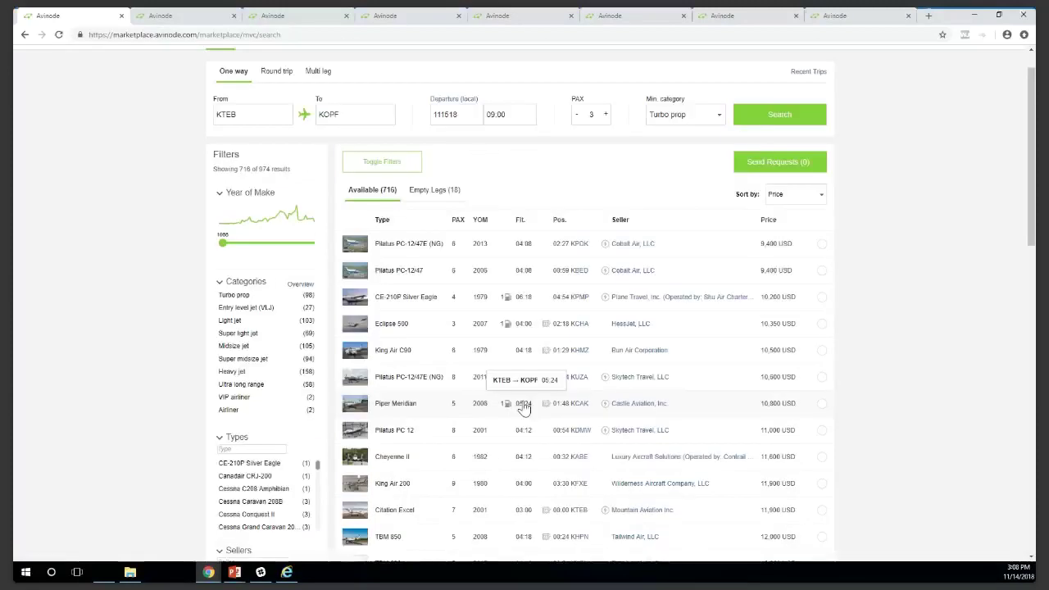
pyautogui.scroll(1, 523, 408)
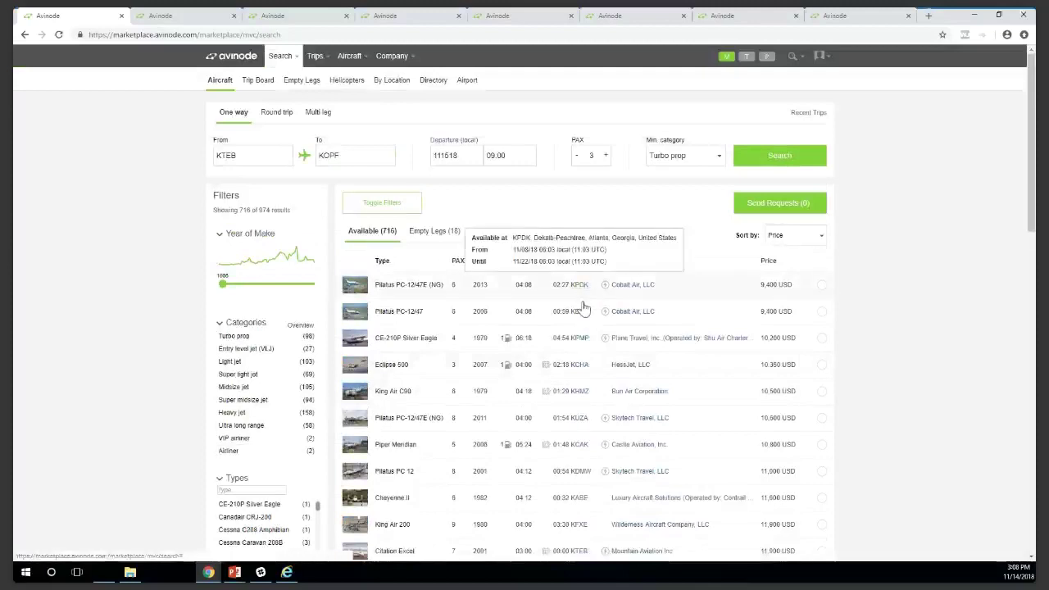
pyautogui.moveTo(582, 320)
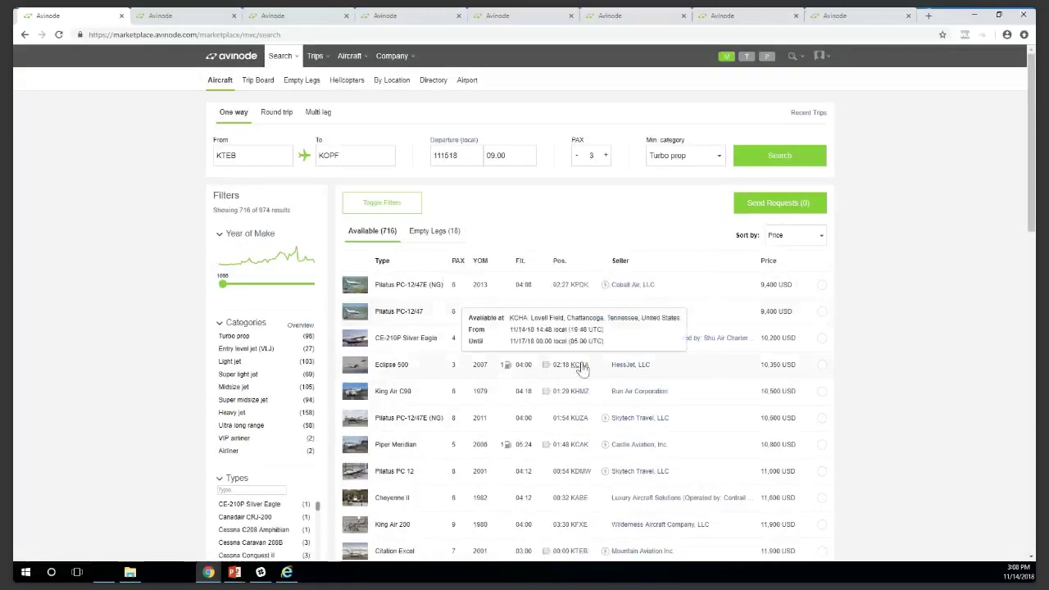
pyautogui.moveTo(581, 351)
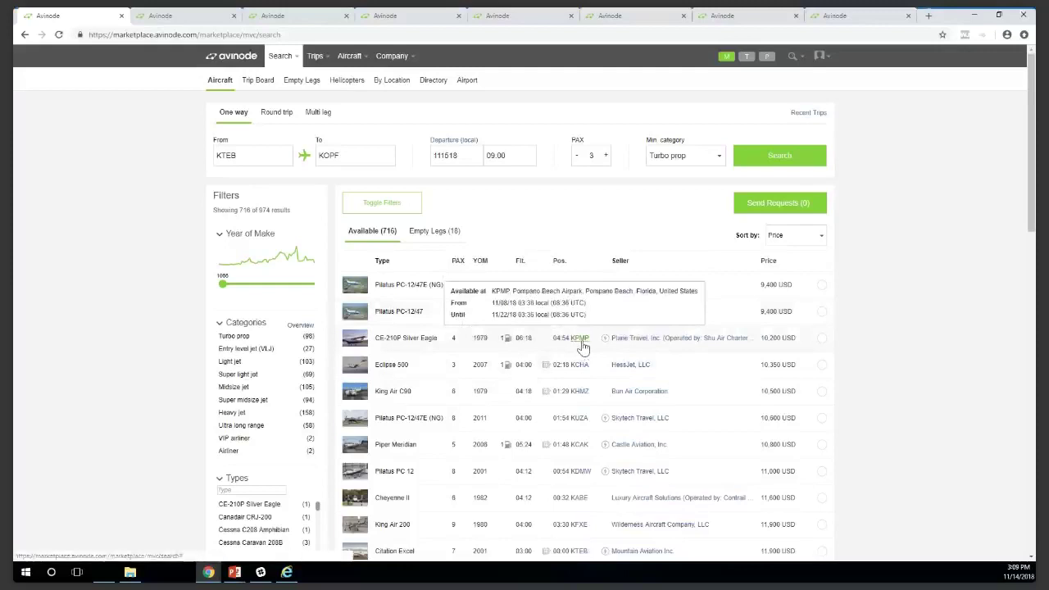
# Step: Replace the Exclude transient filter with Exclude at homebase and inspect the availability details at the aircraft positions
pyautogui.scroll(-1, 270, 348)
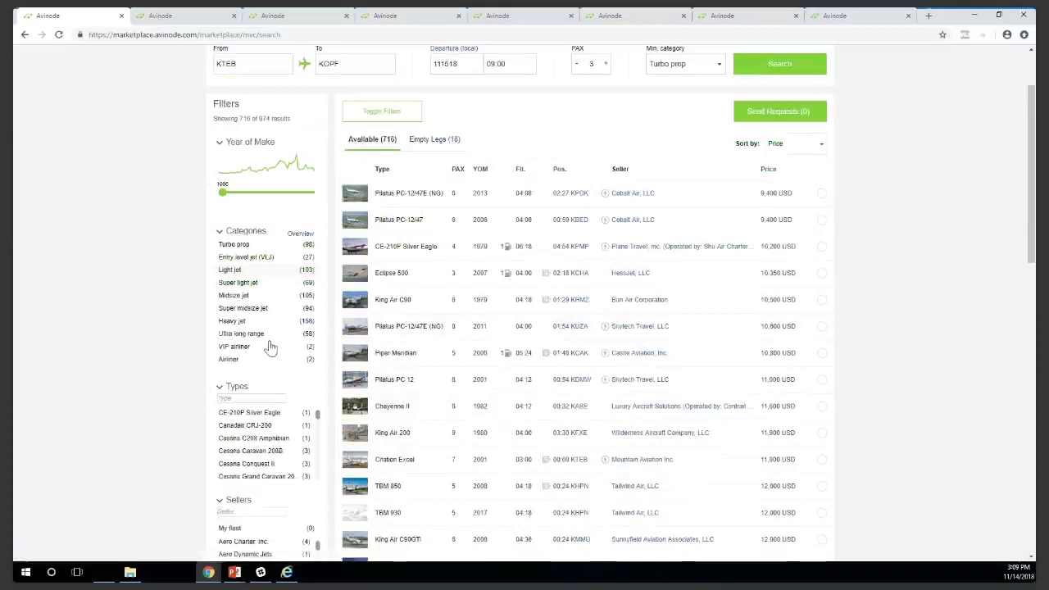
pyautogui.scroll(-6, 271, 361)
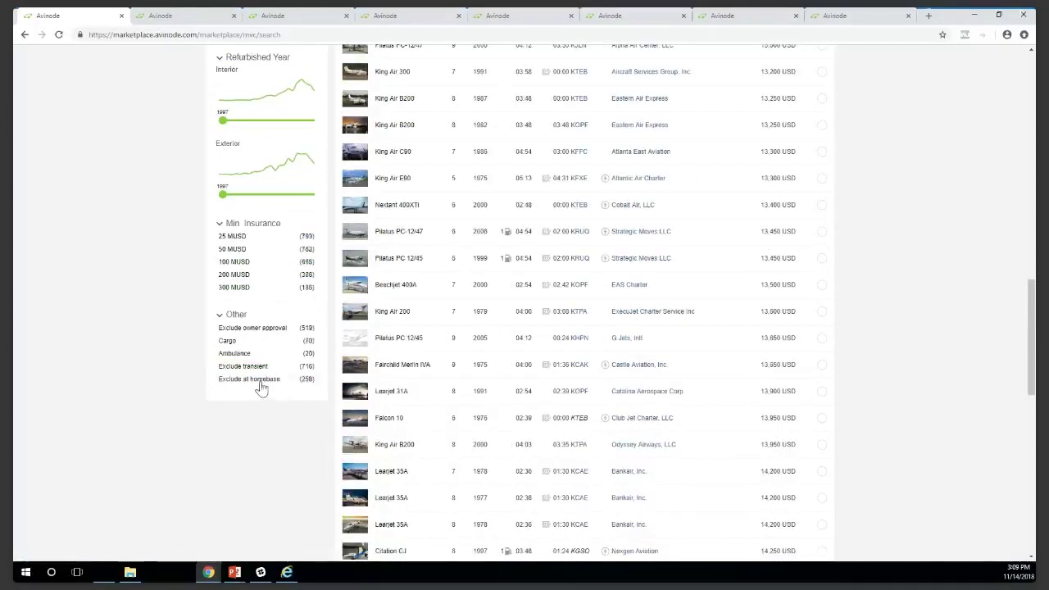
pyautogui.click(259, 382)
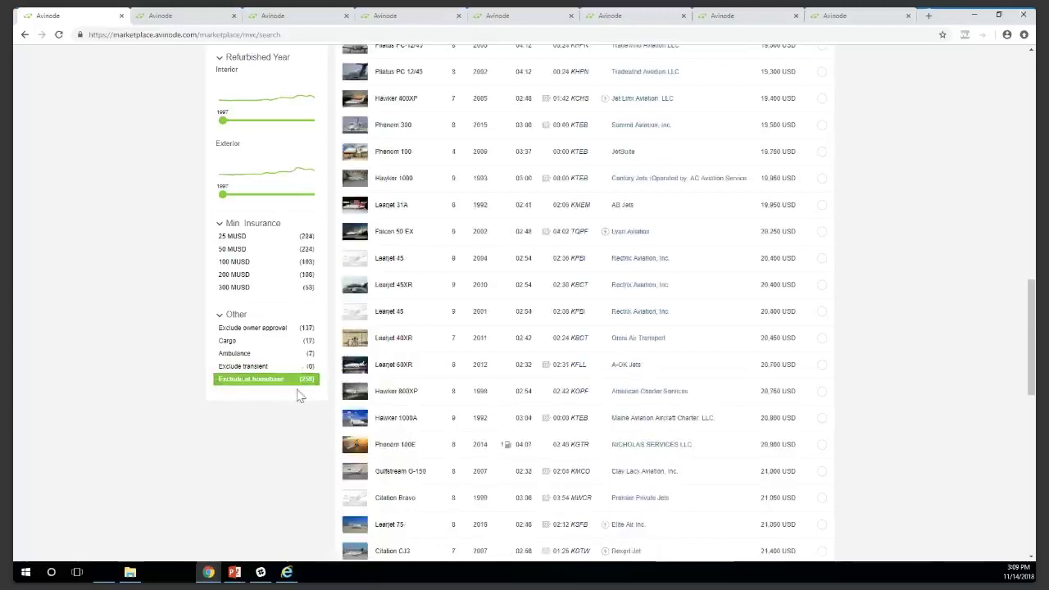
pyautogui.scroll(5, 478, 375)
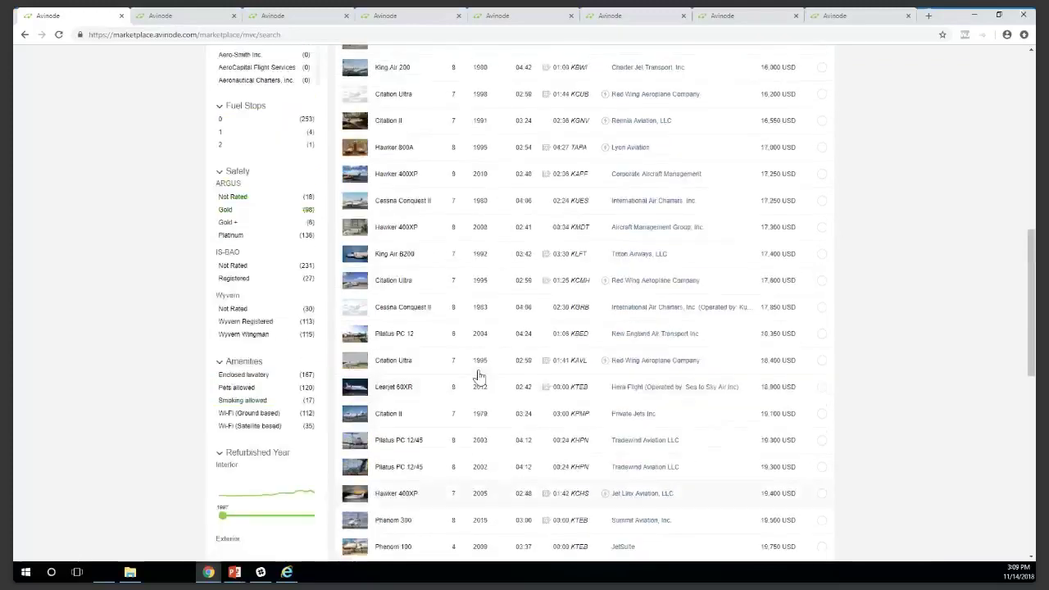
pyautogui.scroll(10, 478, 375)
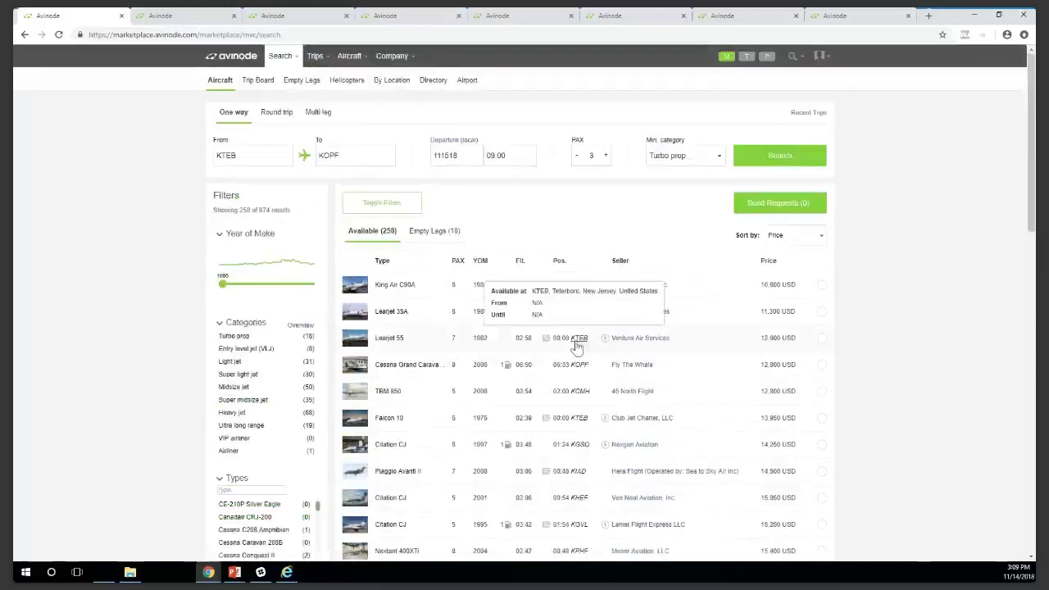
pyautogui.scroll(-1, 579, 345)
pyautogui.moveTo(578, 235)
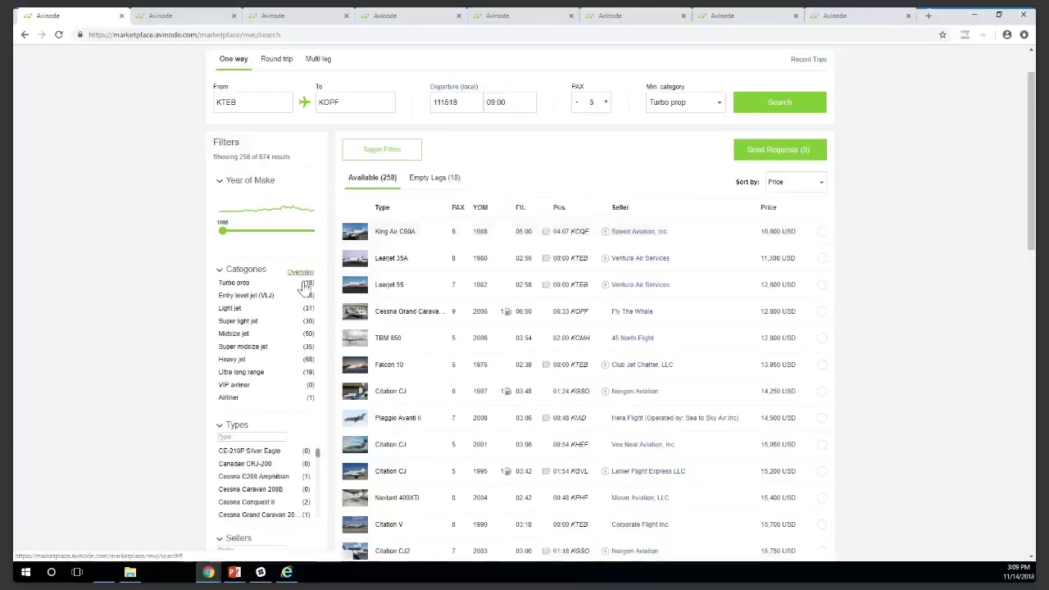
# Step: Clear the Exclude at homebase filter and return to the start of the full aircraft list
pyautogui.scroll(-10, 305, 284)
pyautogui.click(279, 331)
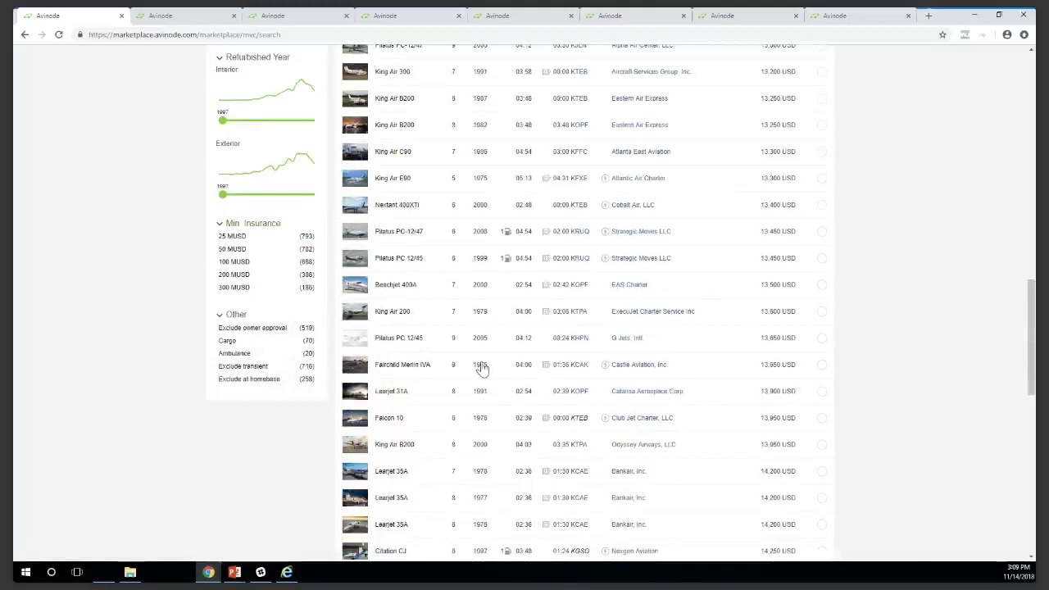
pyautogui.scroll(12, 407, 259)
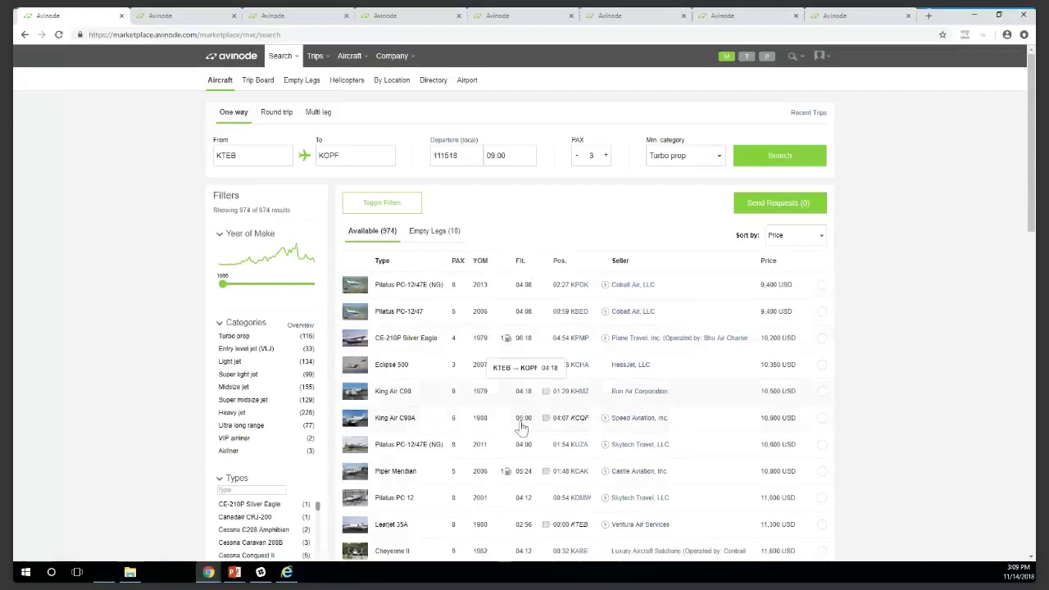
pyautogui.moveTo(570, 288)
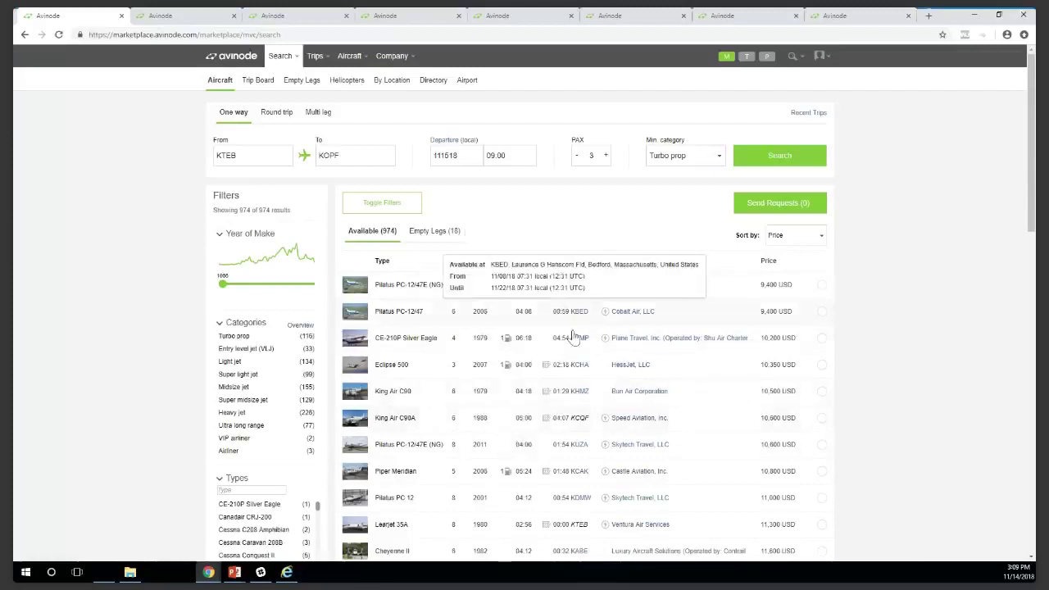
# Step: Check the positions of the available aircraft and view the sorting options, keeping the list sorted by Price
pyautogui.scroll(-1, 573, 433)
pyautogui.moveTo(577, 423)
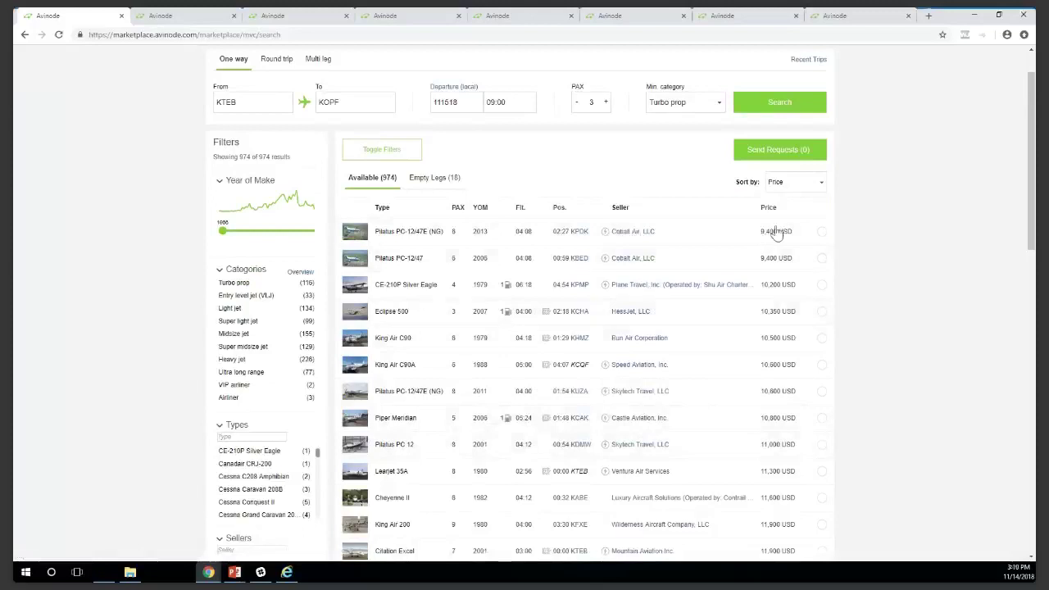
pyautogui.click(821, 185)
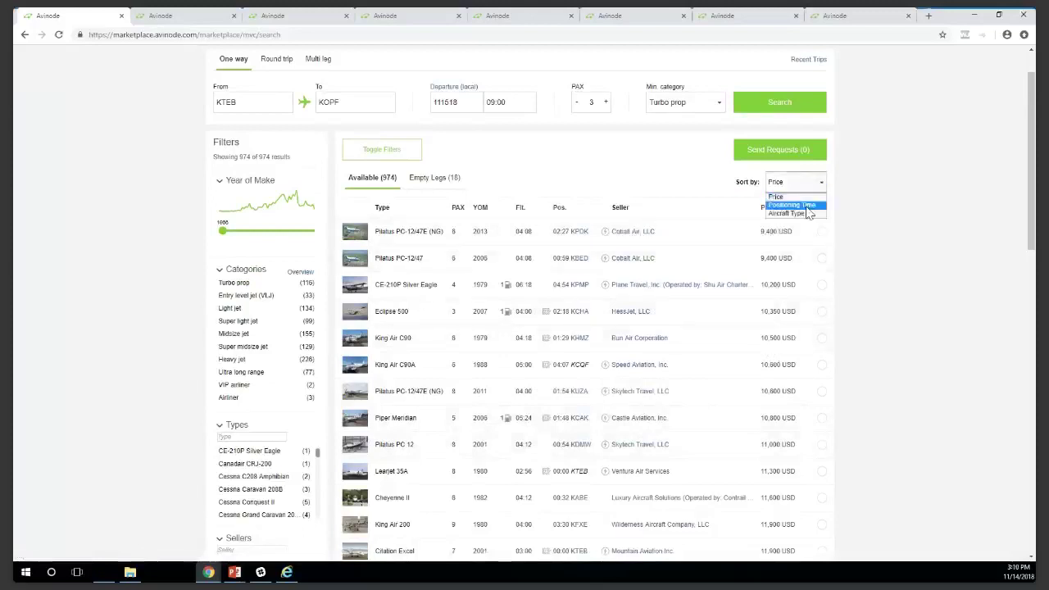
pyautogui.click(825, 188)
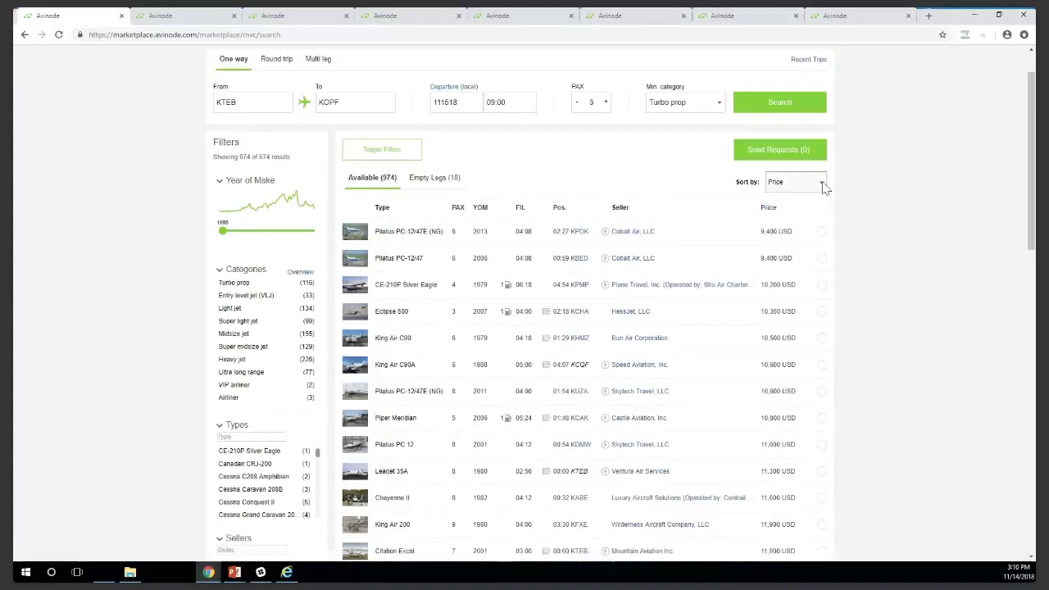
# Step: Inspect the schedule and response indicators, view Plane Travel, Inc.'s company profile and response statistics, and return to the aircraft results
pyautogui.moveTo(541, 343)
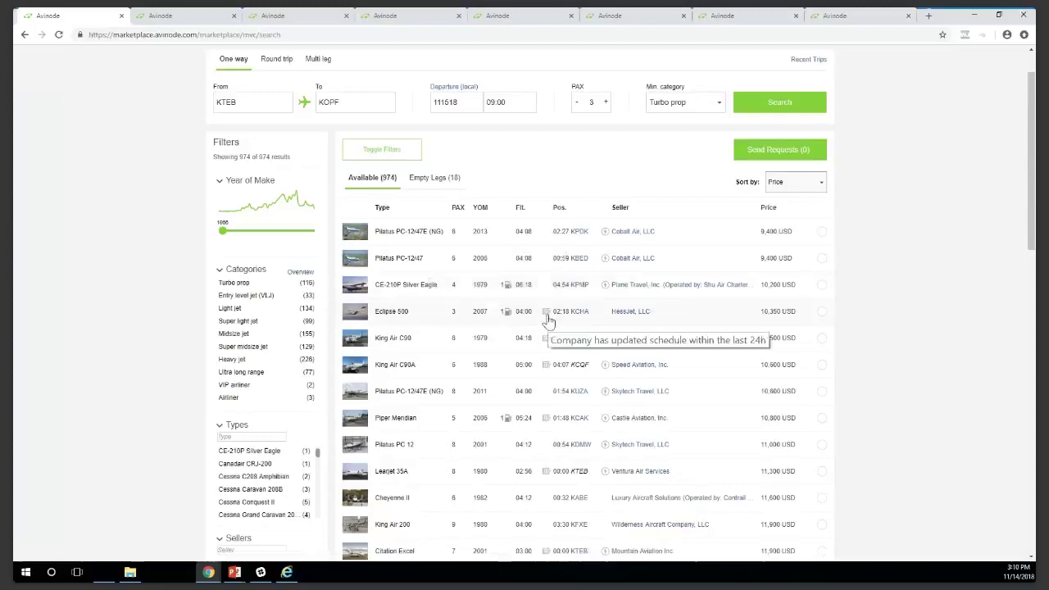
pyautogui.moveTo(547, 318)
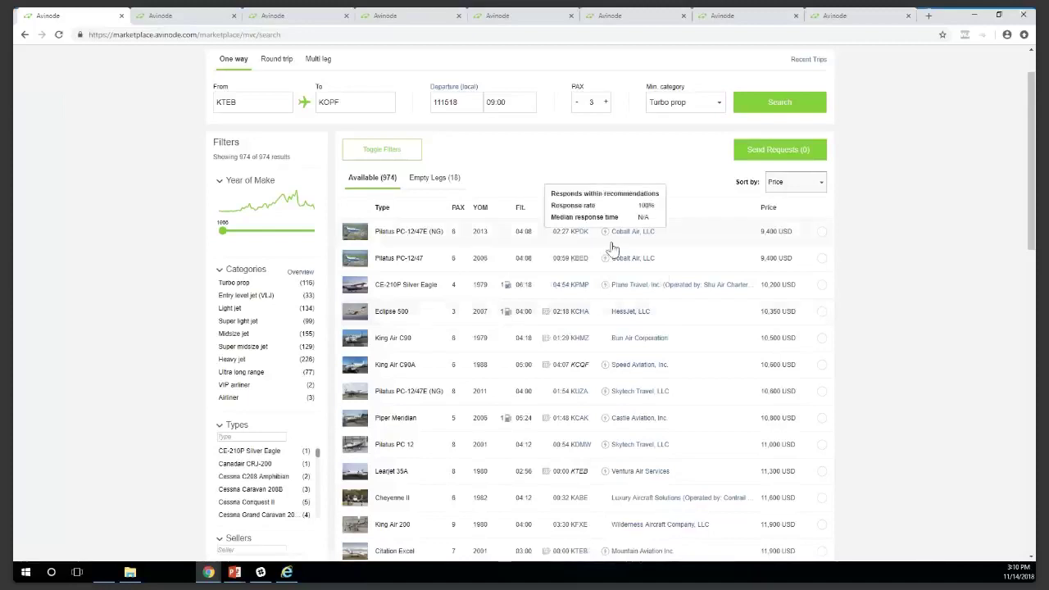
pyautogui.moveTo(604, 293)
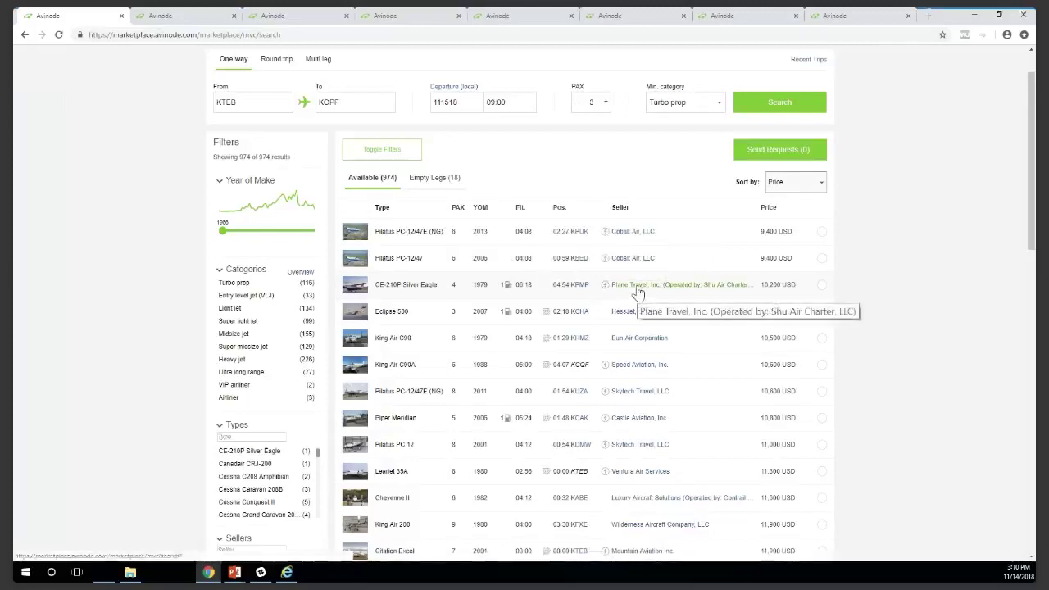
pyautogui.click(638, 288)
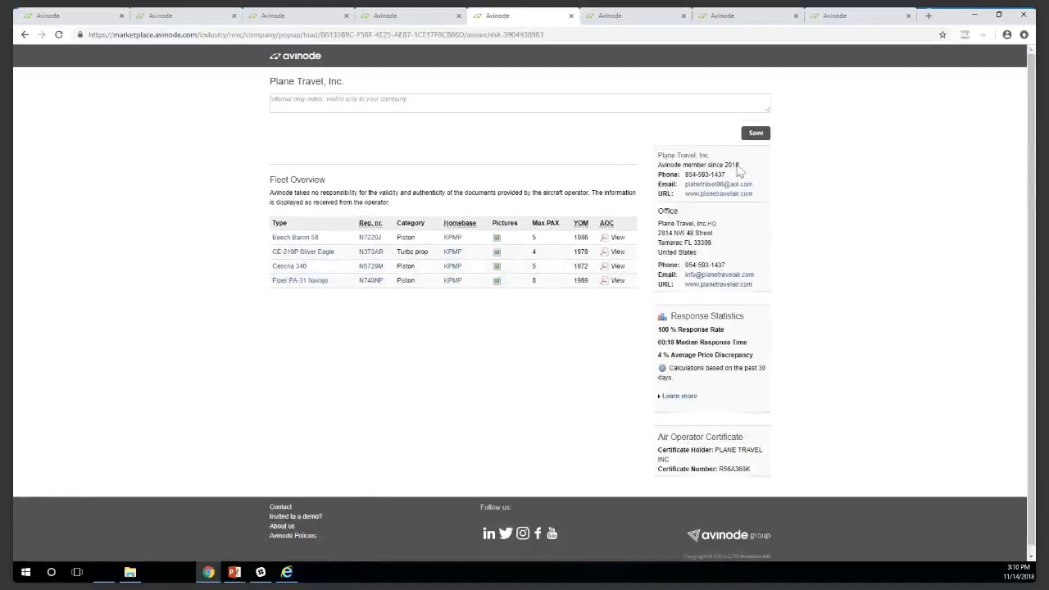
pyautogui.scroll(-1, 721, 313)
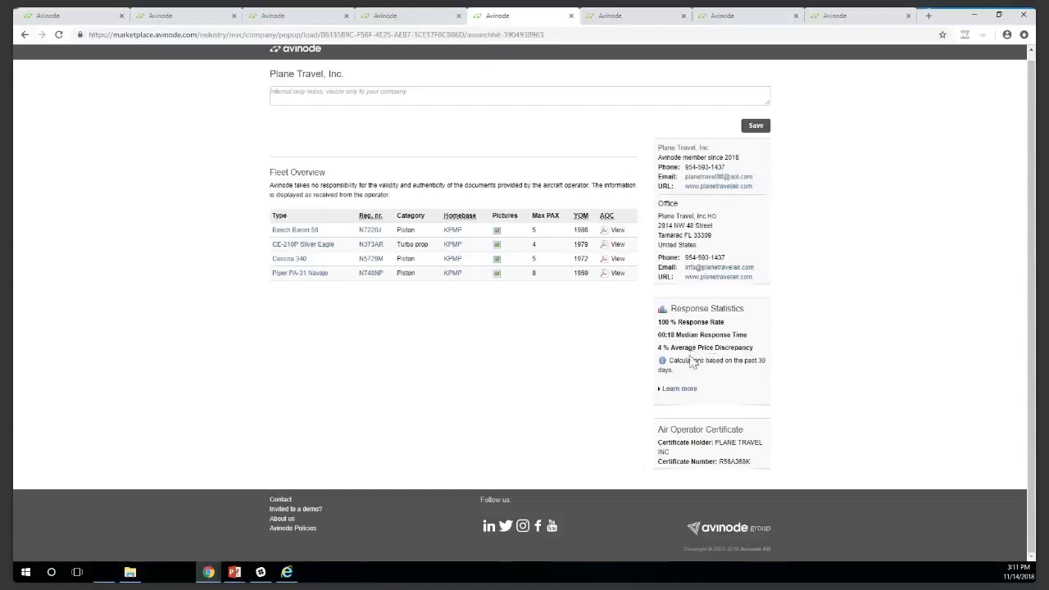
pyautogui.click(79, 18)
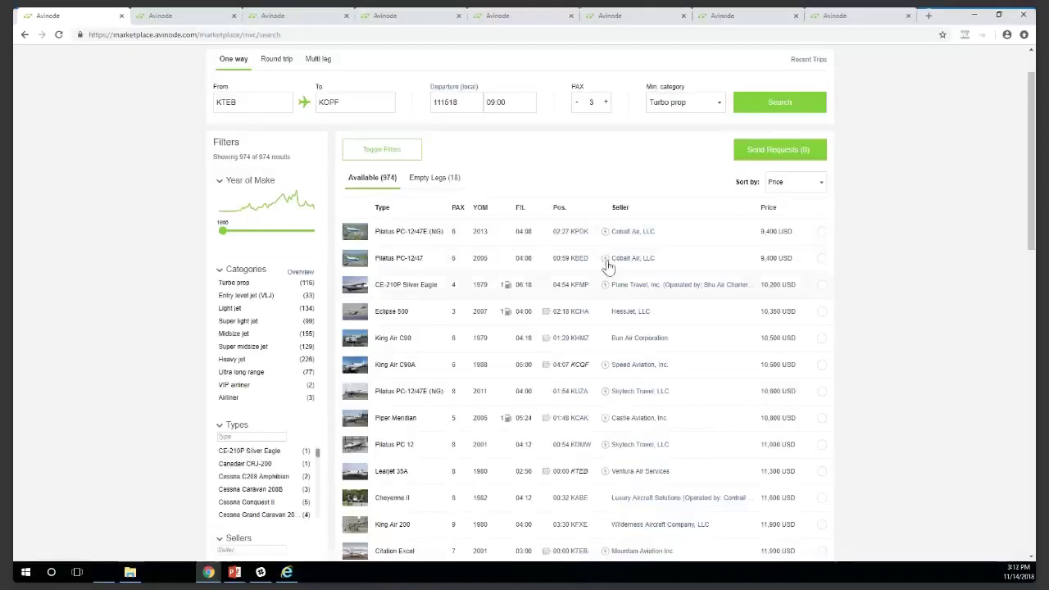
# Step: Select the second Pilatus PC-12/47, CE-210P Silver Eagle, King Air C90A and 10,600 USD Pilatus PC-12/47E (NG), and open their request form
pyautogui.moveTo(605, 289)
pyautogui.click(822, 260)
pyautogui.click(823, 287)
pyautogui.click(820, 367)
pyautogui.click(822, 392)
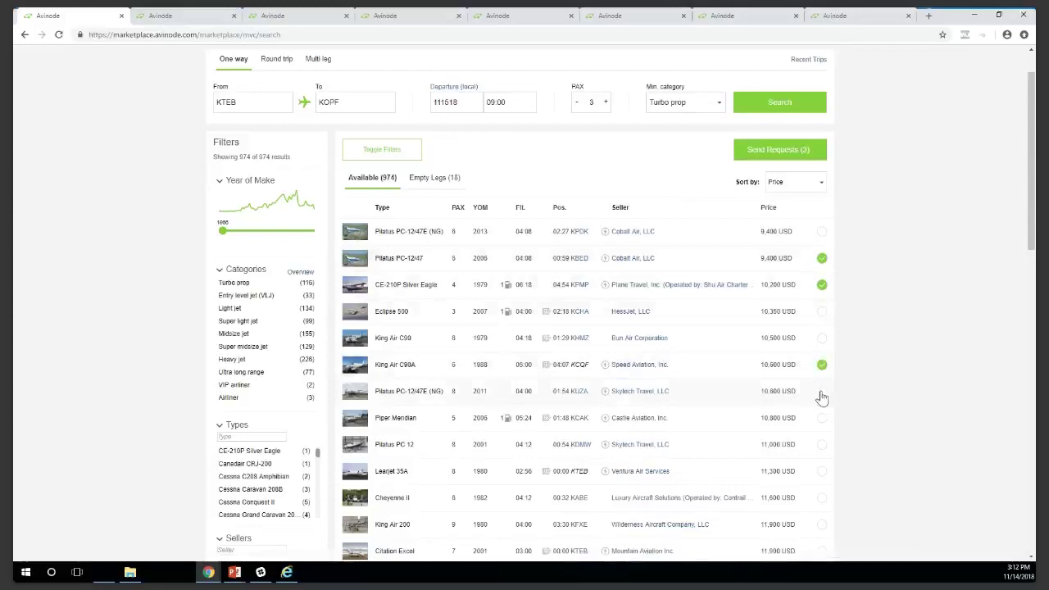
pyautogui.click(777, 154)
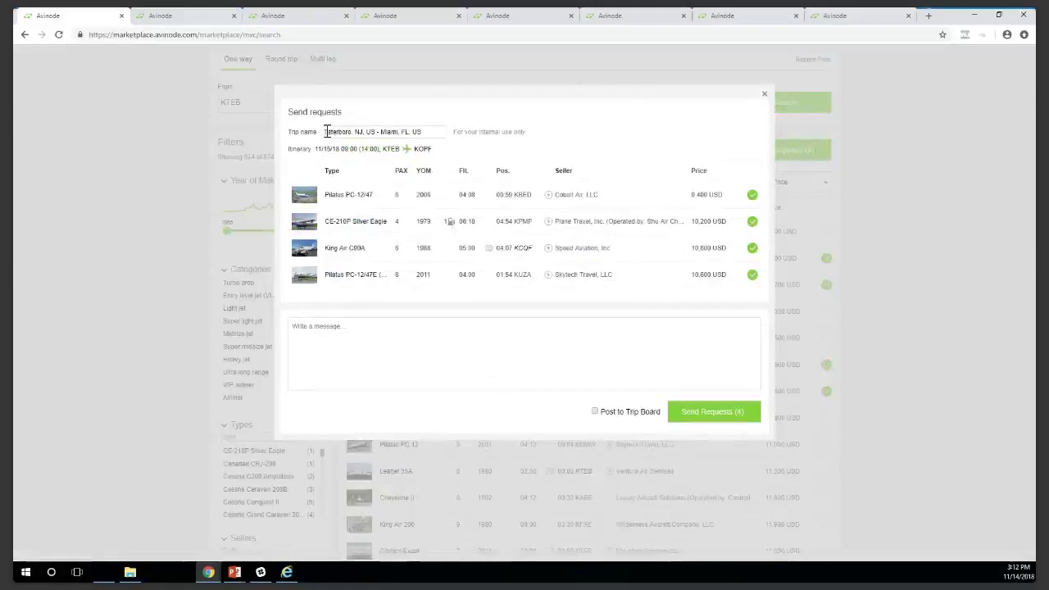
# Step: Review the editable trip name, draft a message about traveling with pets, and close the request form without sending
pyautogui.moveTo(430, 135); pyautogui.dragTo(324, 134)
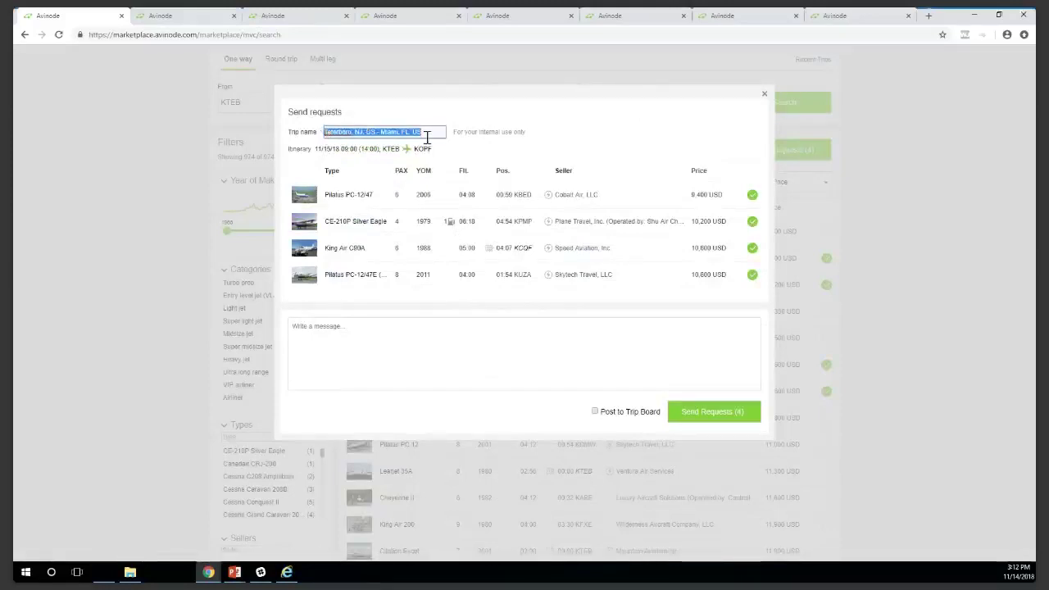
pyautogui.click(515, 152)
pyautogui.moveTo(426, 136); pyautogui.dragTo(326, 131)
pyautogui.click(407, 334)
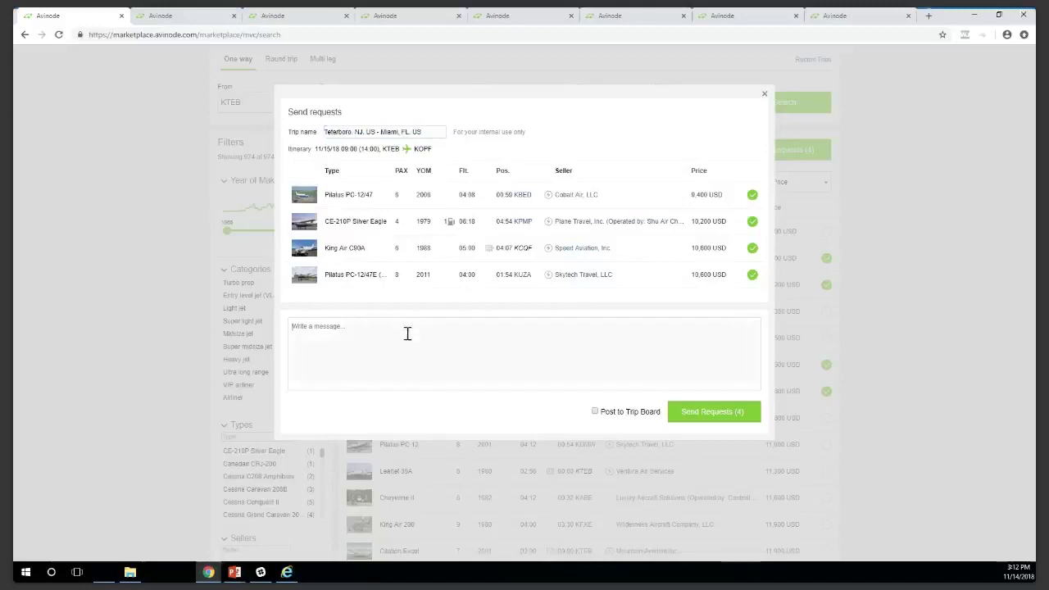
pyautogui.write('M')
pyautogui.write('raveling with pets')
pyautogui.click(765, 96)
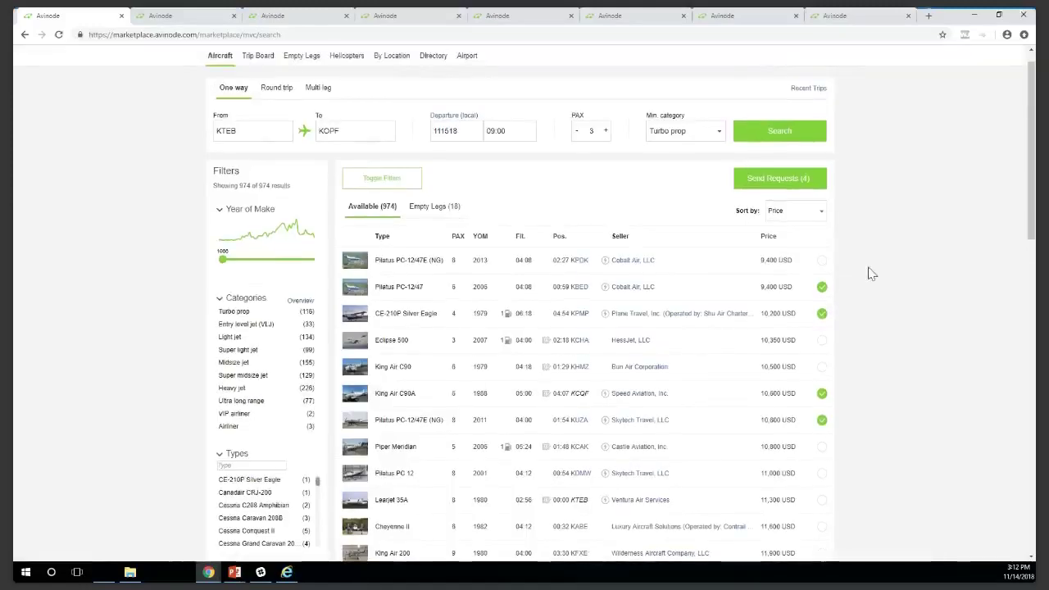
# Step: Open the Trip Board and look through the trip requests posted for the Americas
pyautogui.scroll(1, 872, 274)
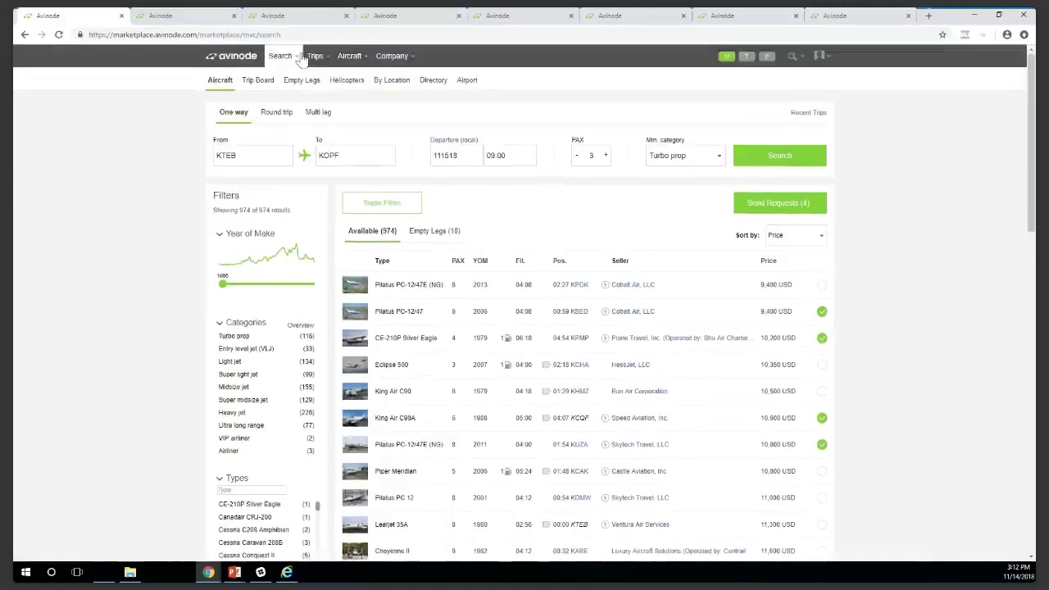
pyautogui.click(259, 82)
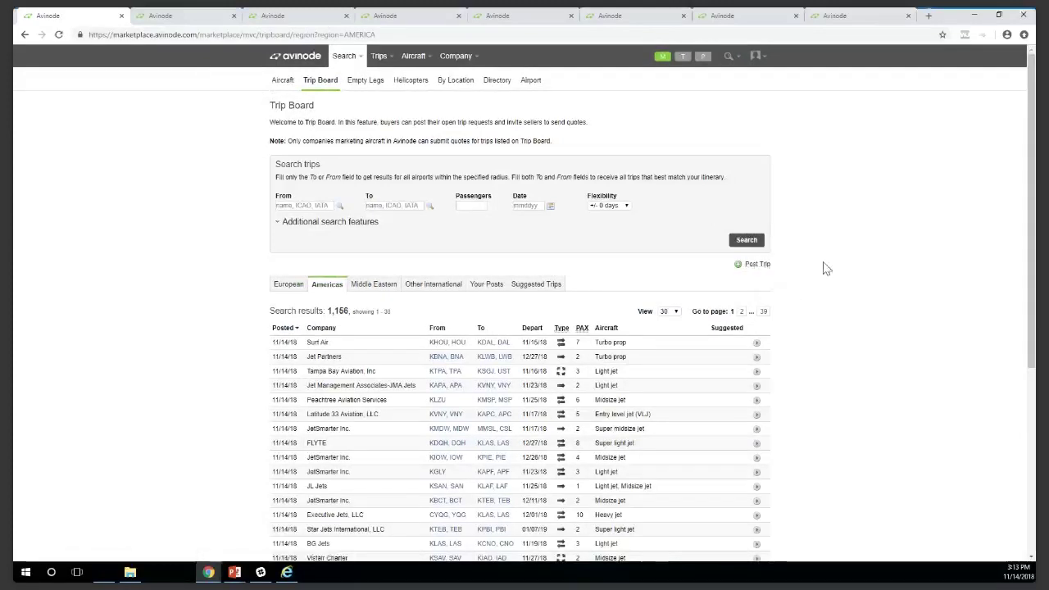
pyautogui.scroll(-1, 823, 271)
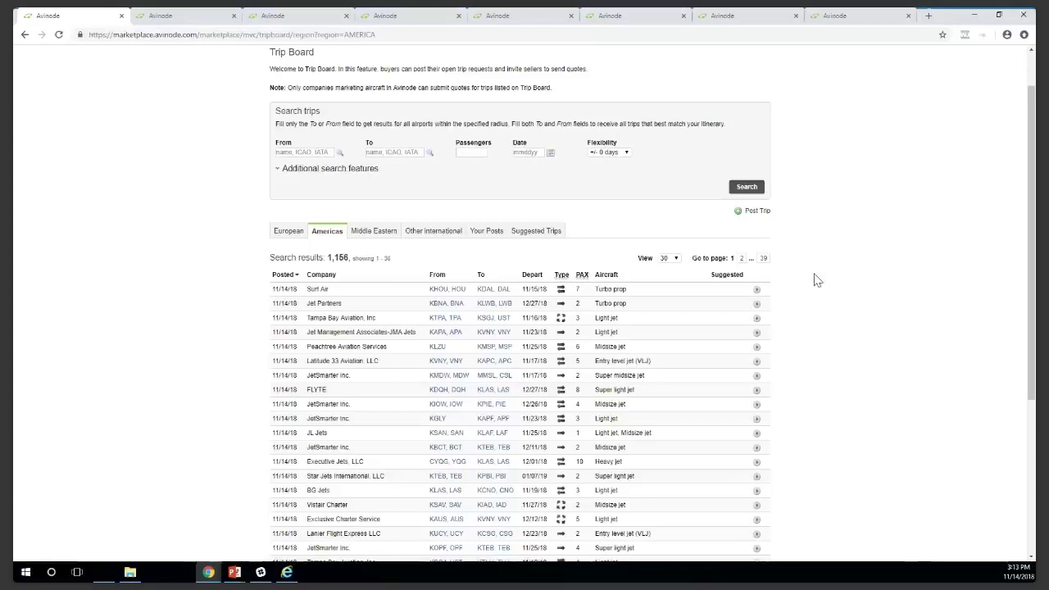
pyautogui.scroll(1, 817, 280)
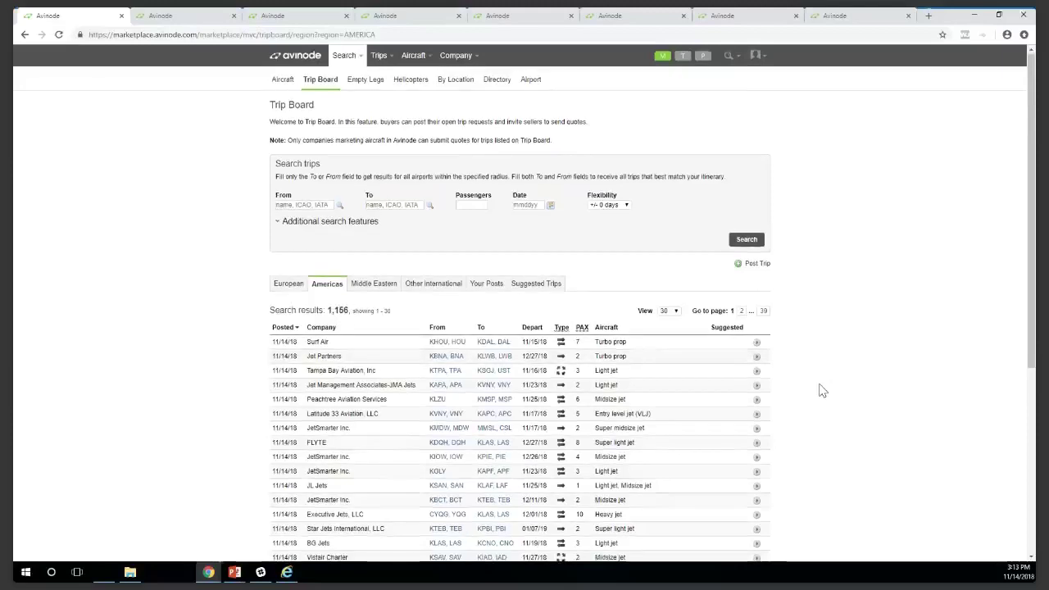
# Step: Open the Empty Legs search and set the departure airport to Opa-locka Executive, Miami (KOPF)
pyautogui.click(373, 84)
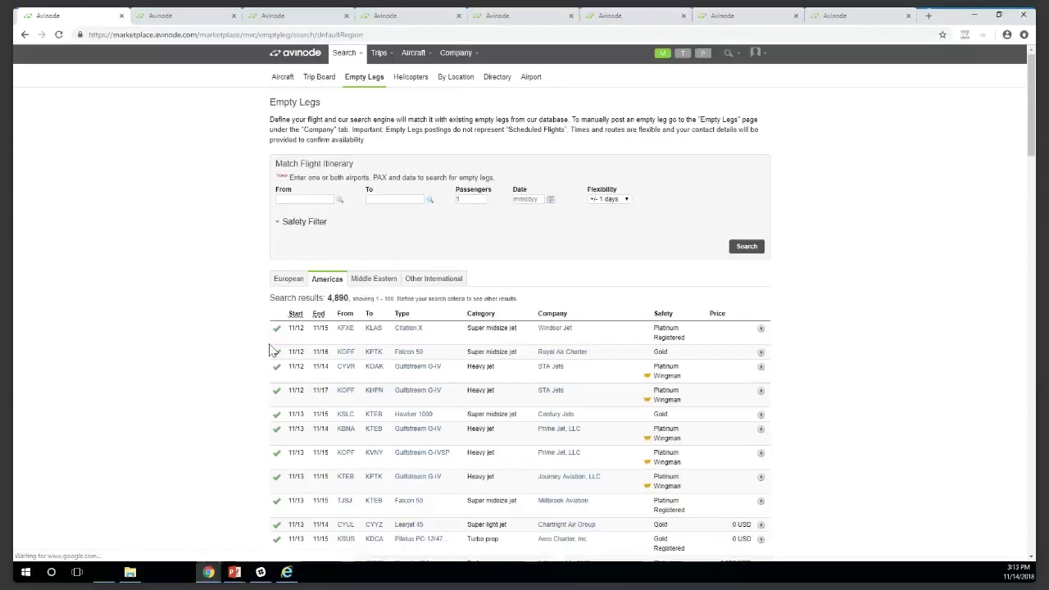
pyautogui.scroll(-1, 273, 351)
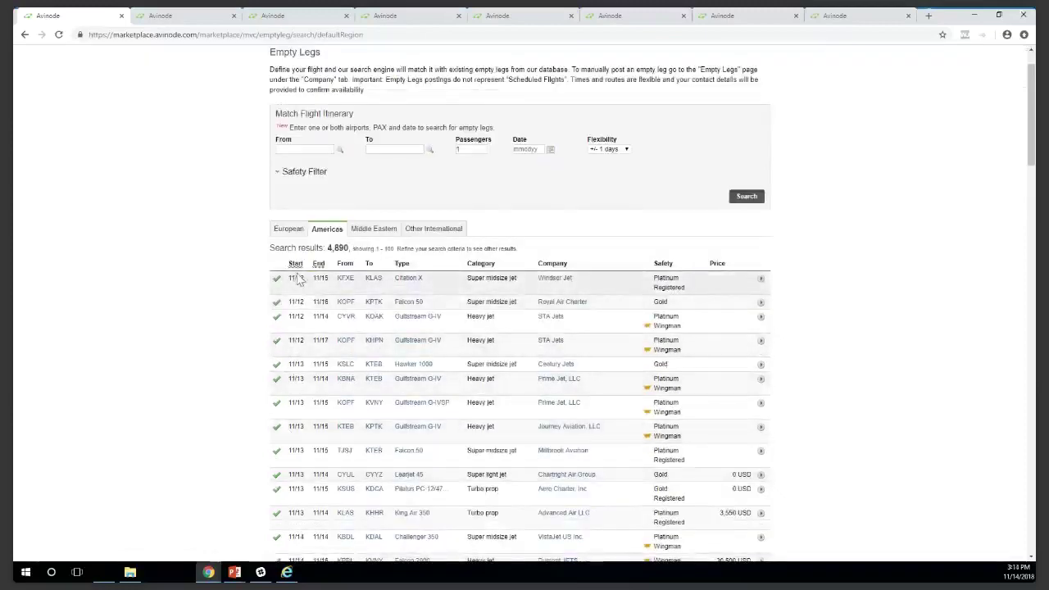
pyautogui.scroll(1, 354, 215)
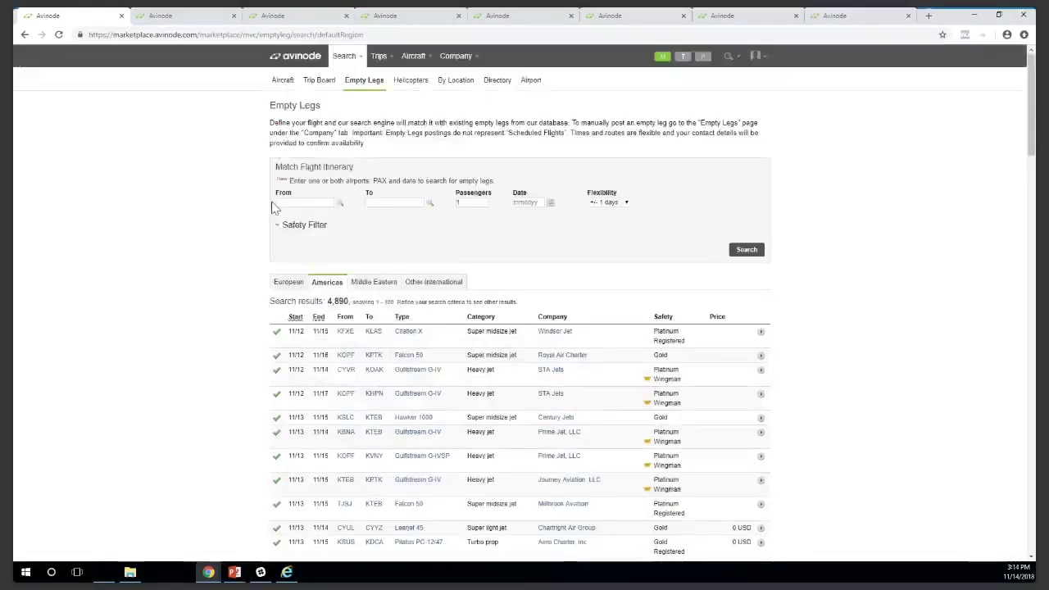
pyautogui.click(293, 203)
pyautogui.write('opa')
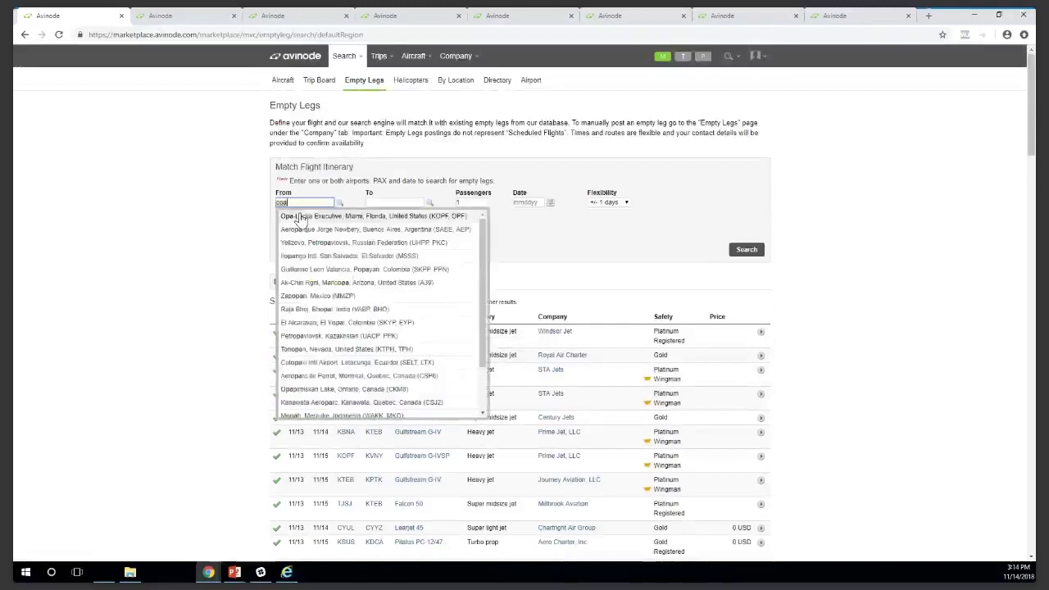
pyautogui.click(301, 216)
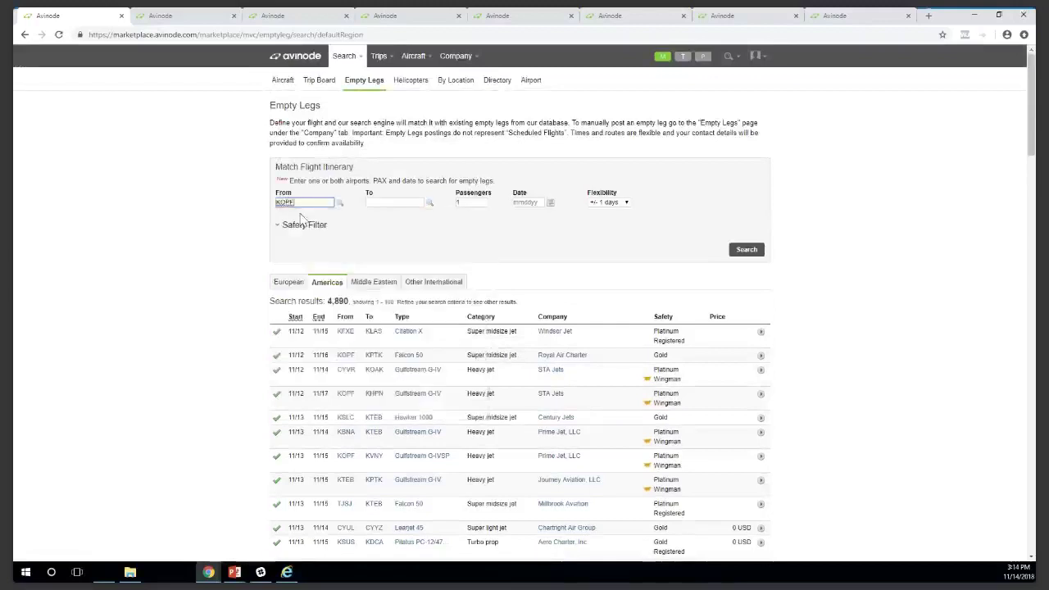
# Step: Set the empty leg date to 111518 with a flexibility of +/- 15 days and run the search
pyautogui.click(549, 203)
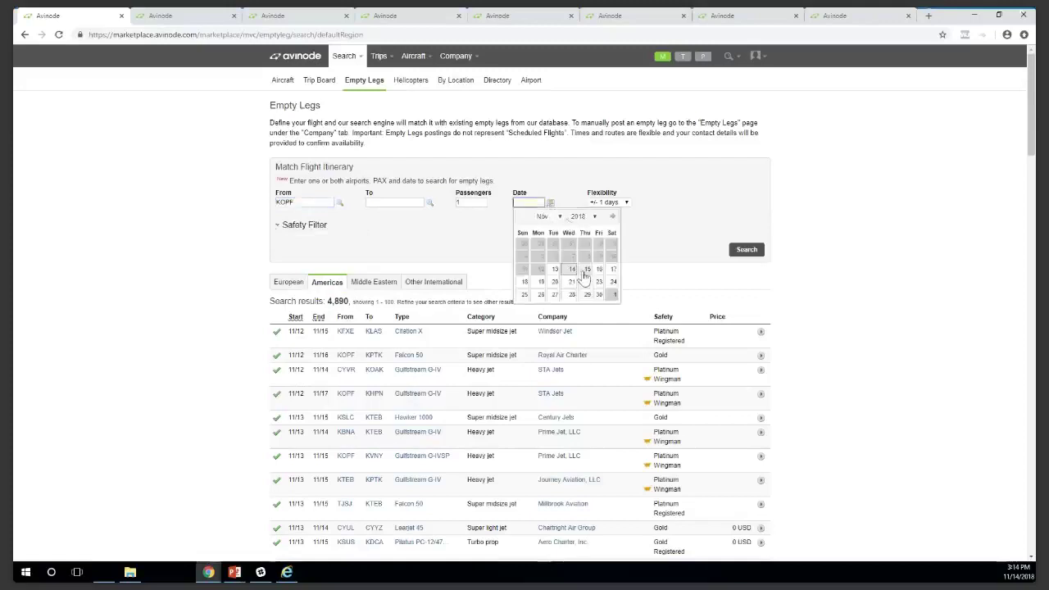
pyautogui.click(588, 271)
pyautogui.click(613, 203)
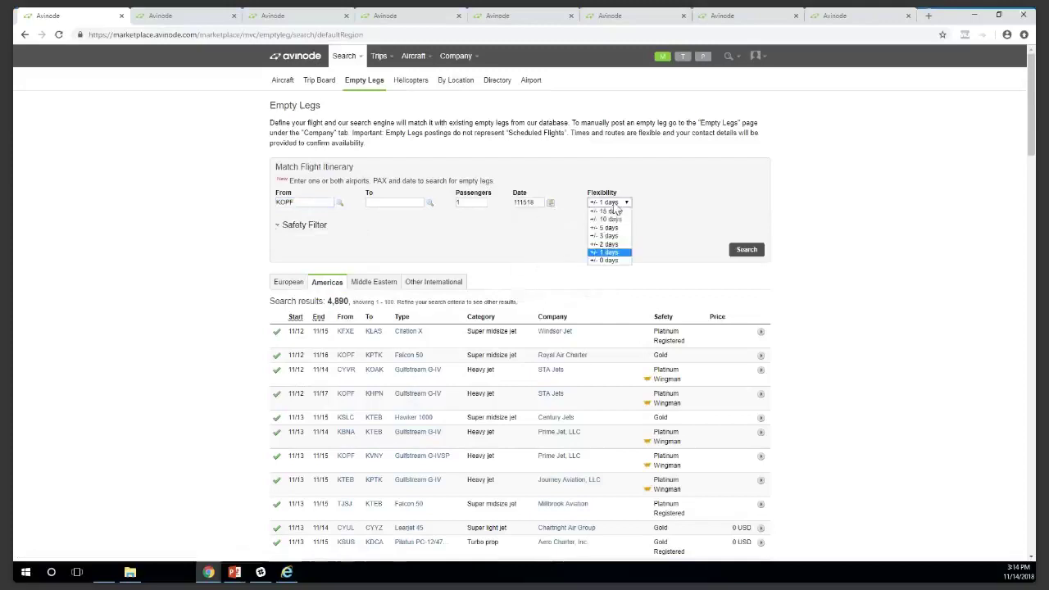
pyautogui.click(610, 212)
pyautogui.click(759, 255)
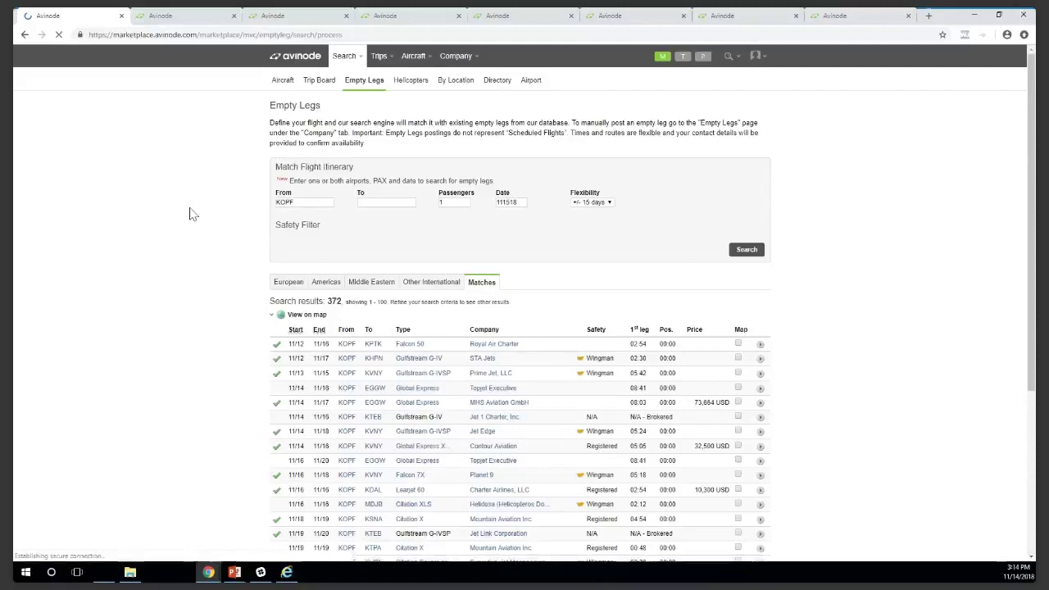
# Step: View the details and request form of MHS Aviation GmbH's Global Express empty leg from KOPF to EGGW, and close them
pyautogui.scroll(-2, 189, 214)
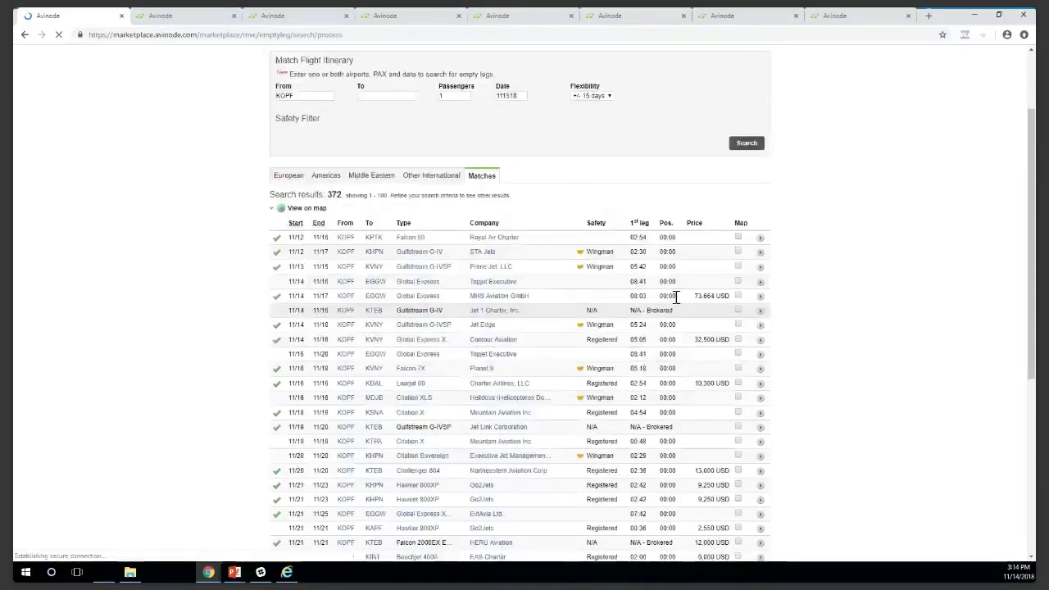
pyautogui.click(761, 300)
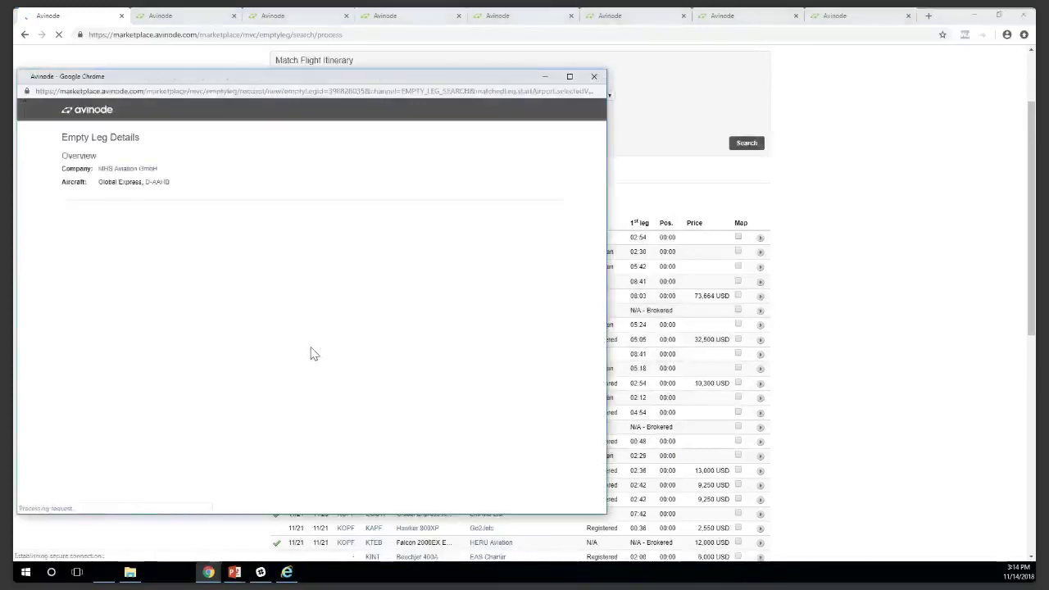
pyautogui.click(195, 377)
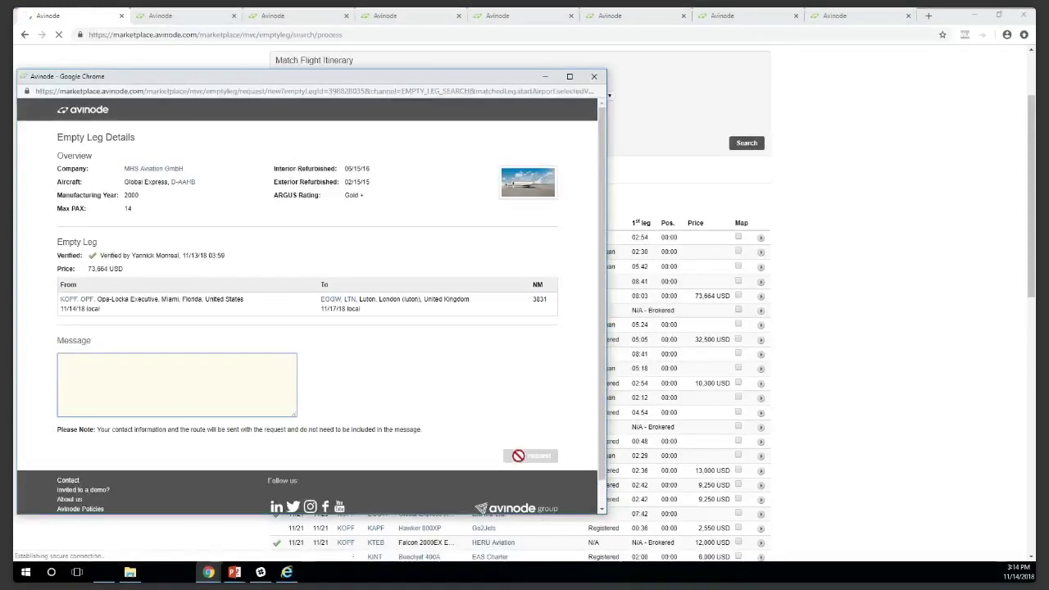
pyautogui.click(595, 78)
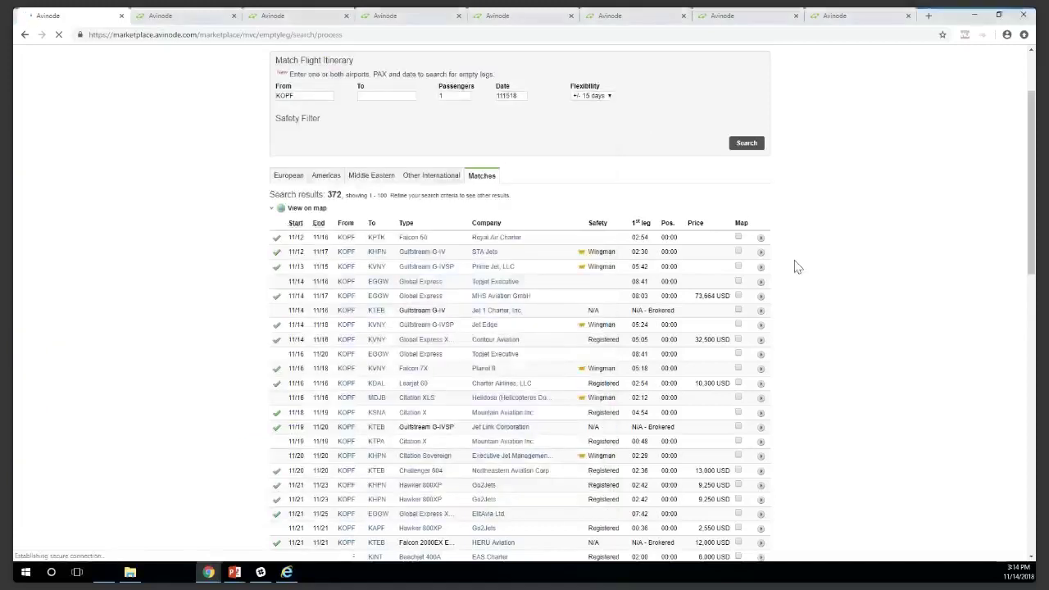
# Step: Open the By Location search and review its criteria and the other available search types
pyautogui.scroll(3, 795, 267)
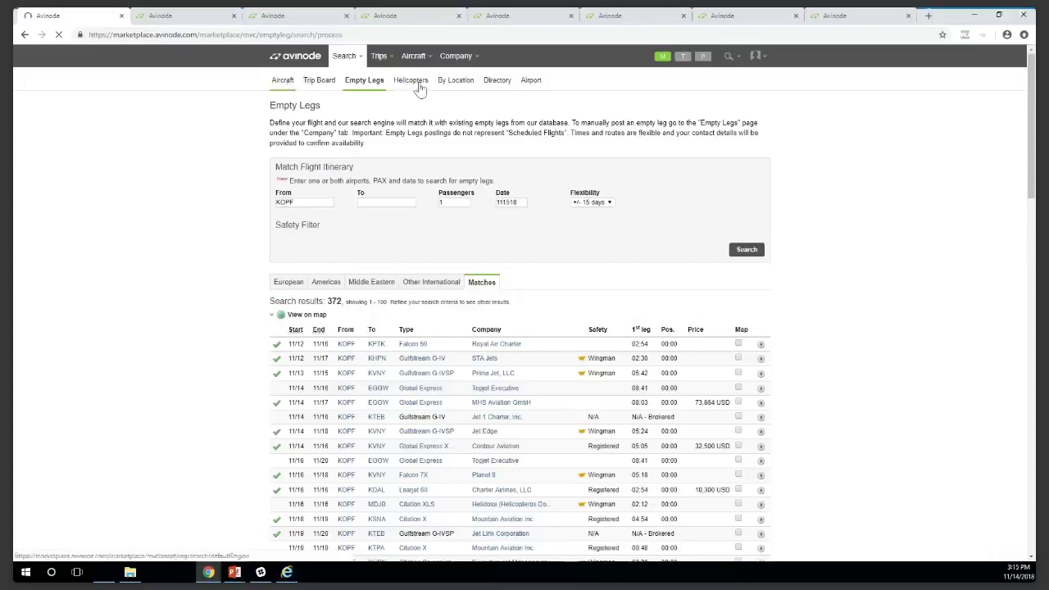
pyautogui.click(463, 90)
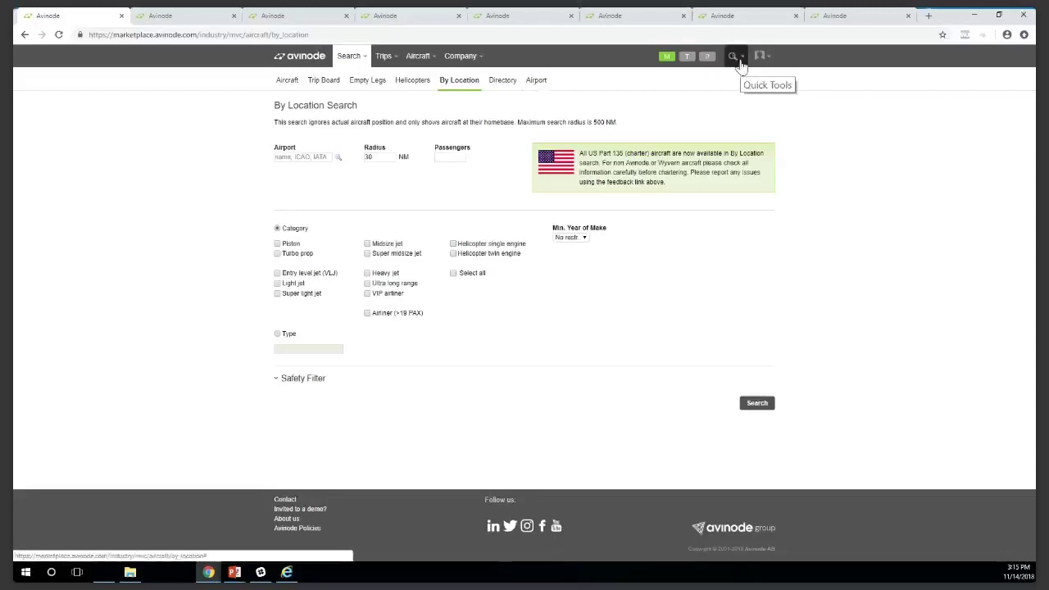
pyautogui.click(362, 60)
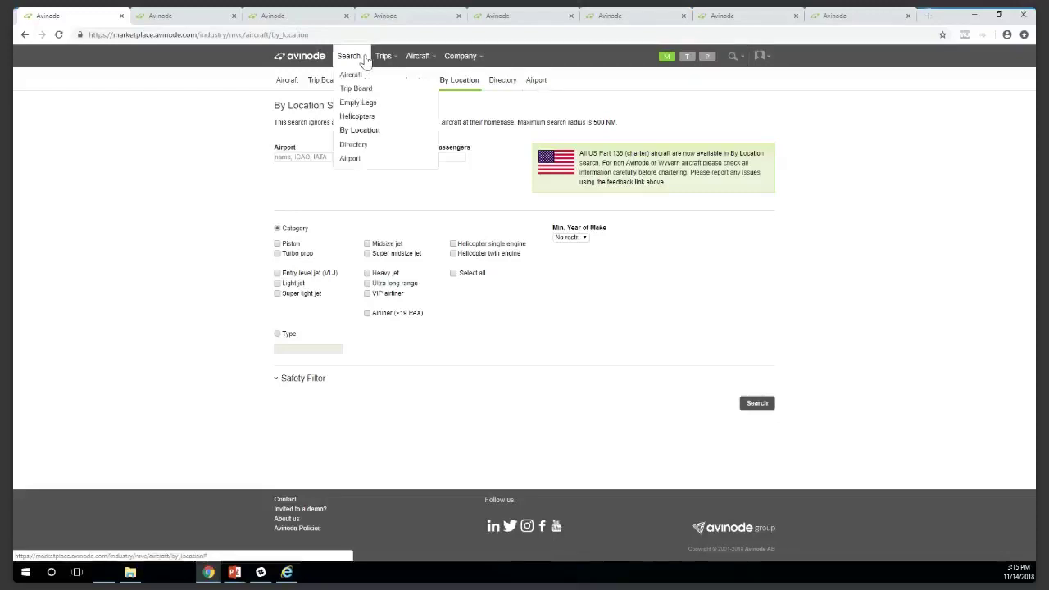
pyautogui.click(362, 61)
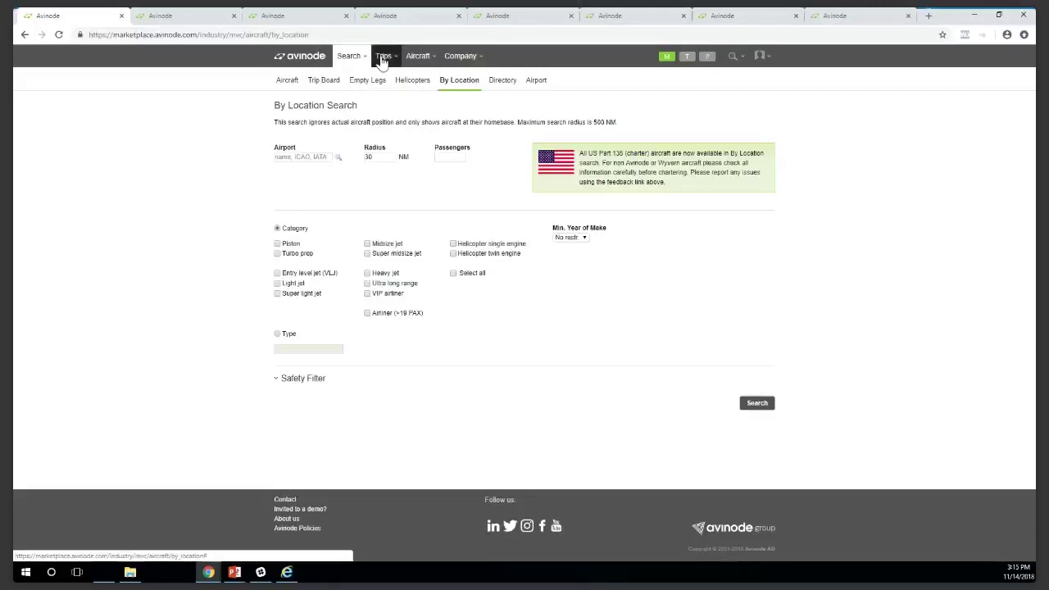
# Step: Open the Buying trips list and expand the 11/16/18 Teterboro to Miami trip to review its accepted and unanswered quotes
pyautogui.click(382, 63)
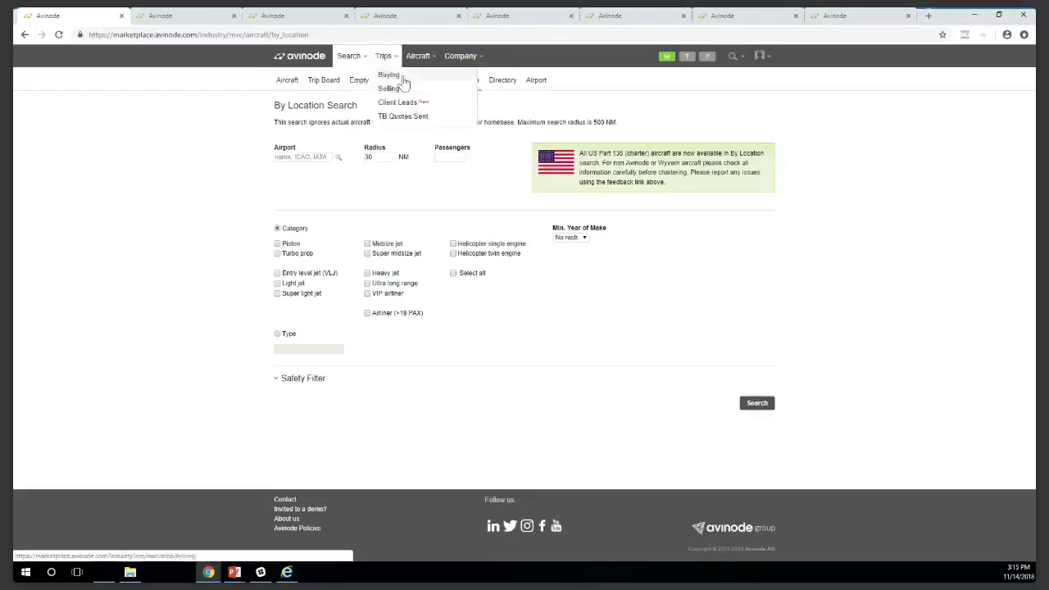
pyautogui.click(403, 80)
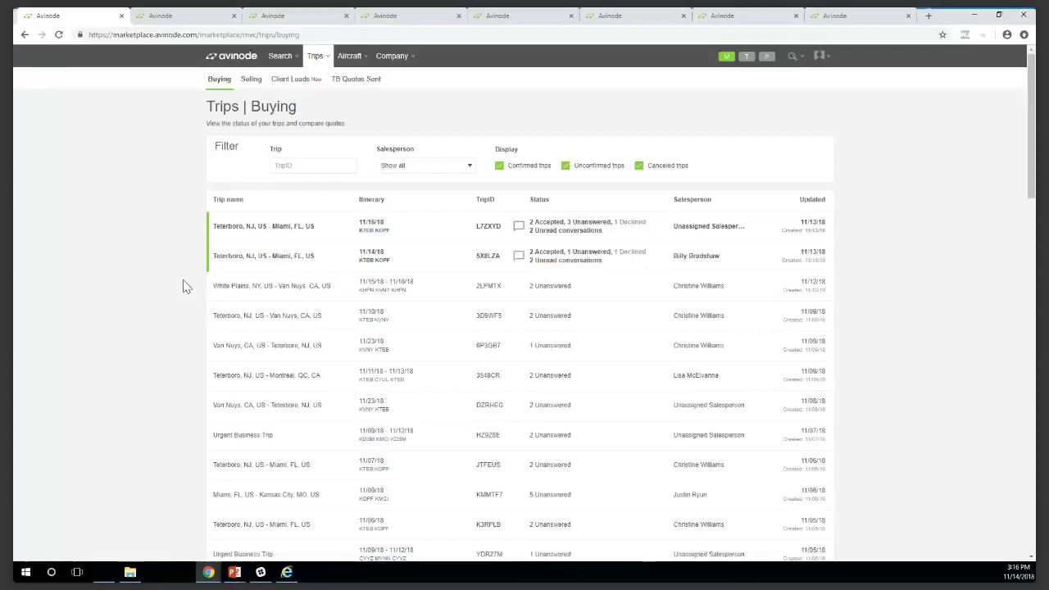
pyautogui.click(437, 233)
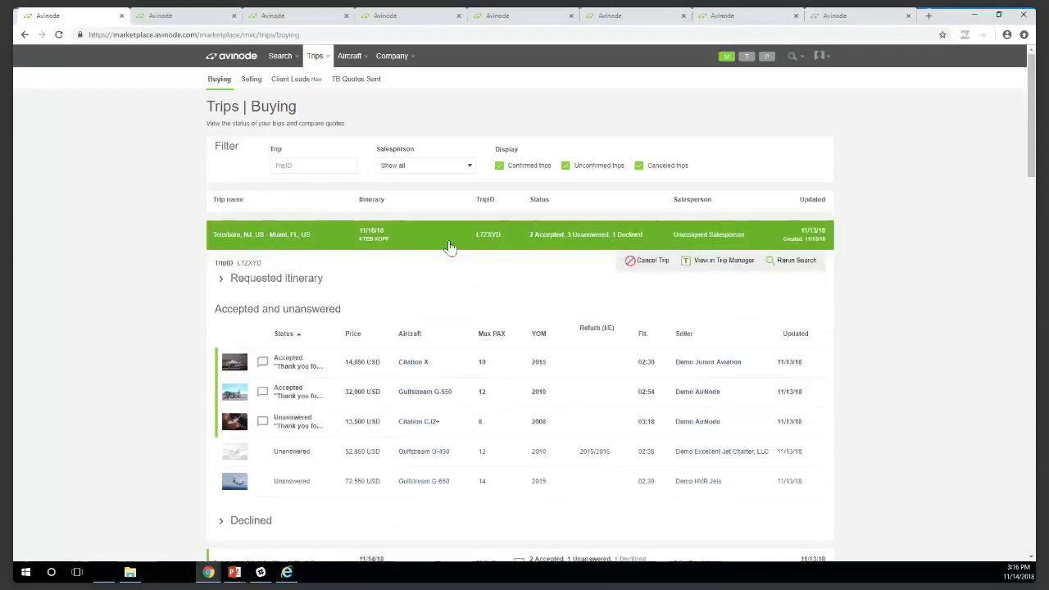
pyautogui.scroll(-1, 395, 287)
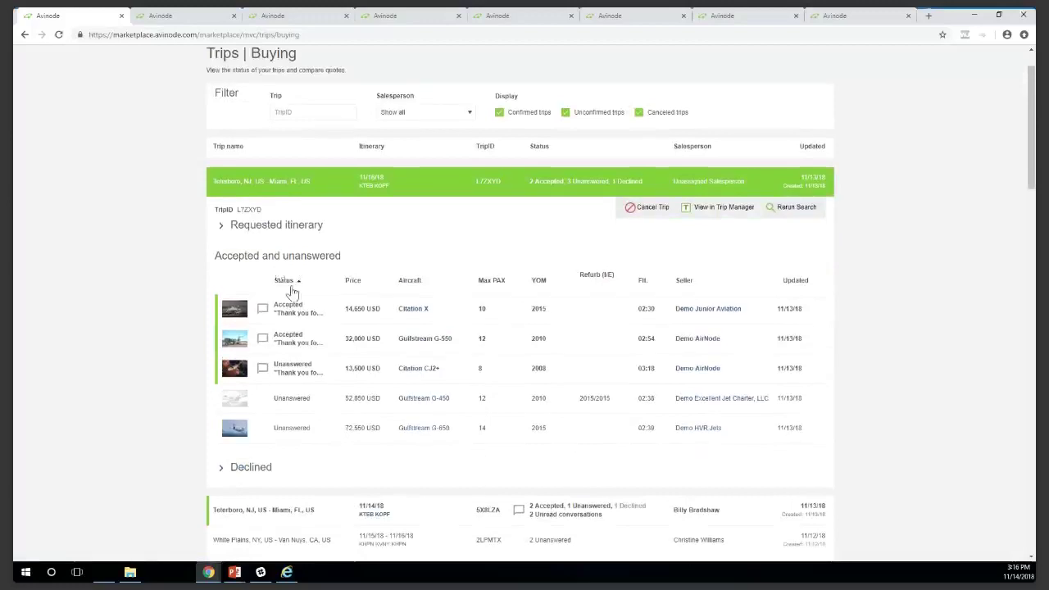
# Step: Expand the declined quotes of the 11/16/18 Teterboro to Miami trip and review them alongside the accepted and unanswered ones
pyautogui.scroll(-3, 246, 361)
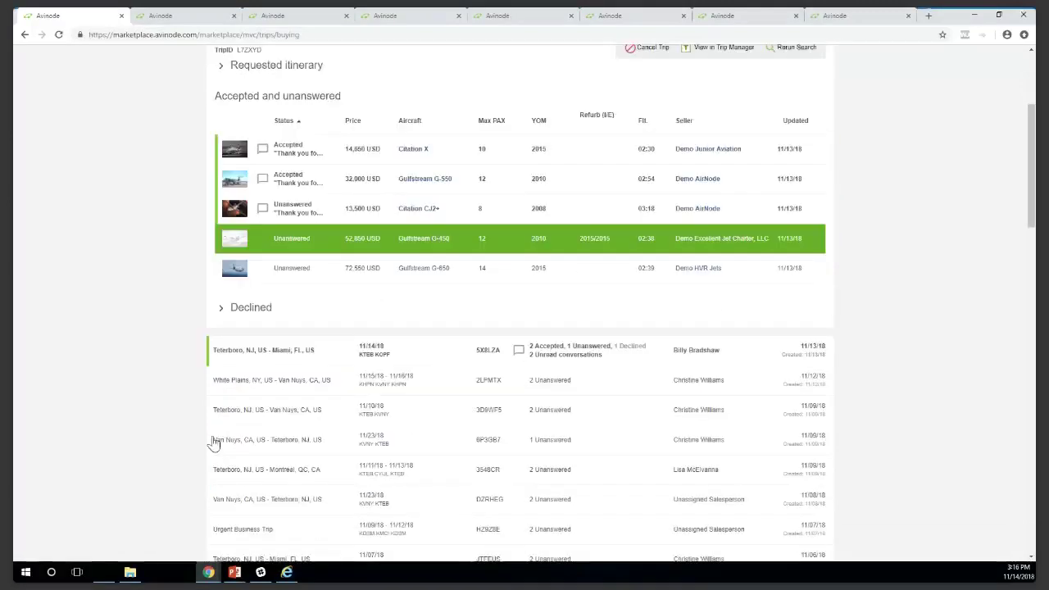
pyautogui.click(222, 308)
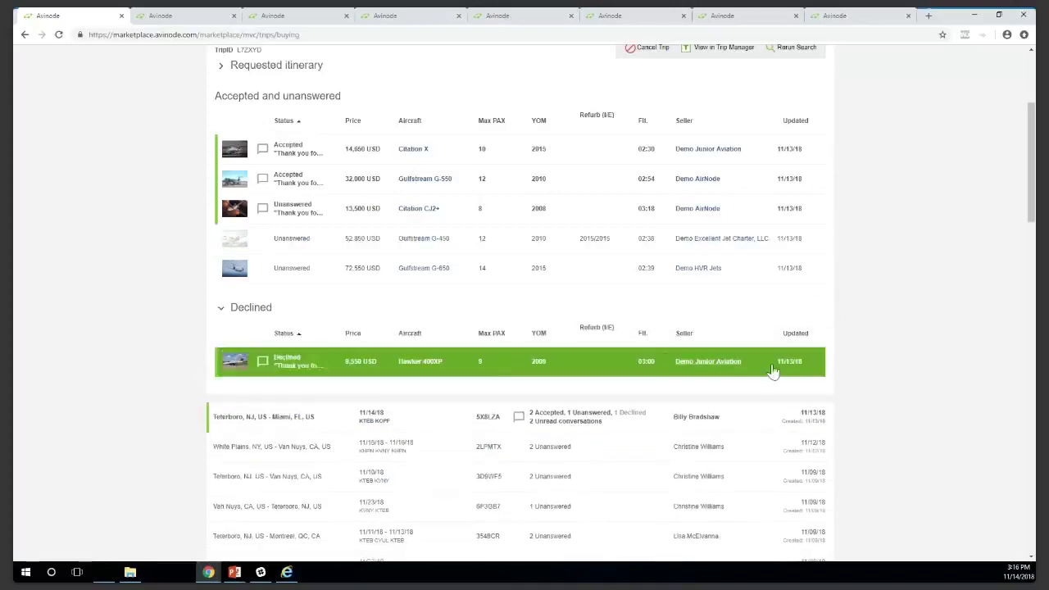
pyautogui.scroll(2, 427, 163)
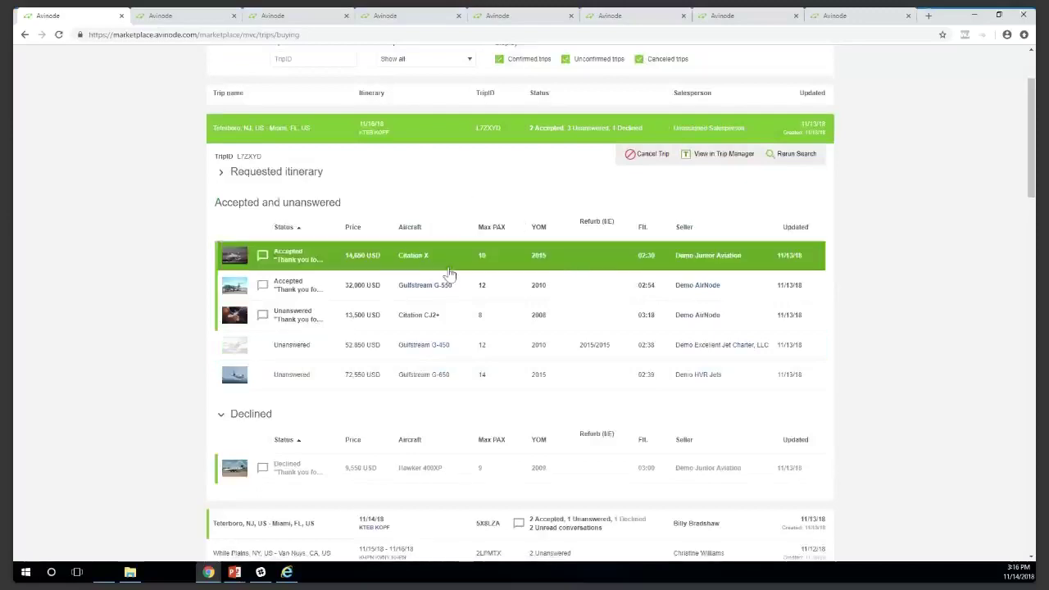
# Step: Open the accepted Citation X quote from Demo Junior Aviation and review its messages, aircraft, itinerary and seller details
pyautogui.click(577, 269)
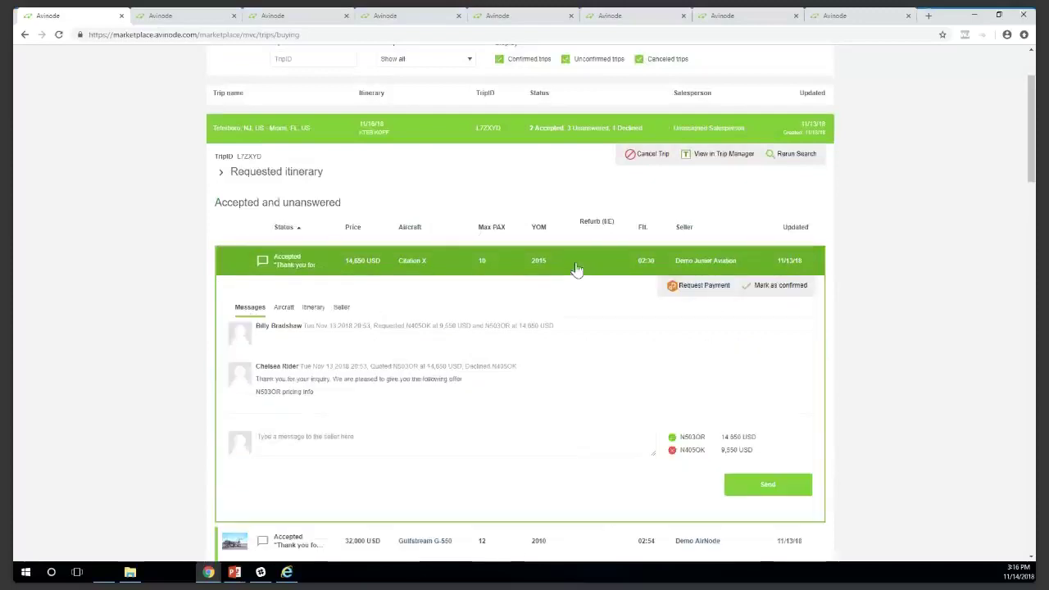
pyautogui.scroll(-1, 424, 372)
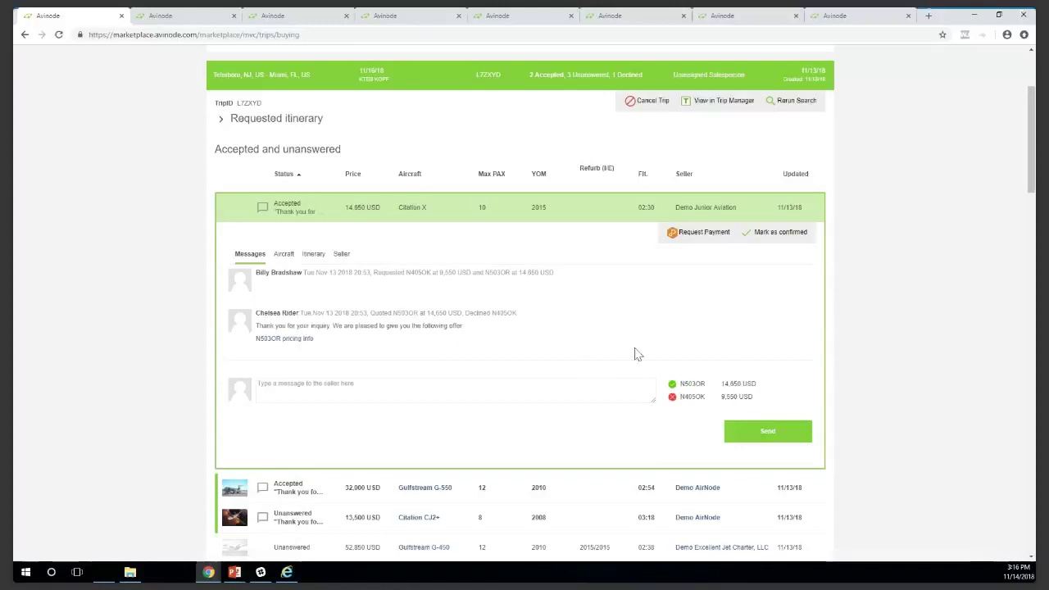
pyautogui.click(282, 259)
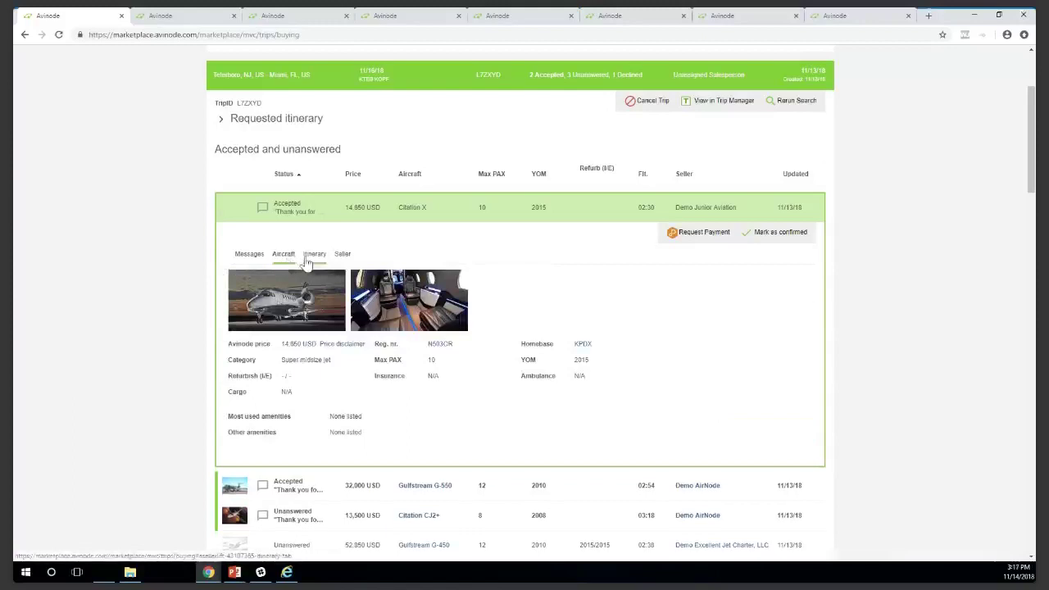
pyautogui.click(308, 259)
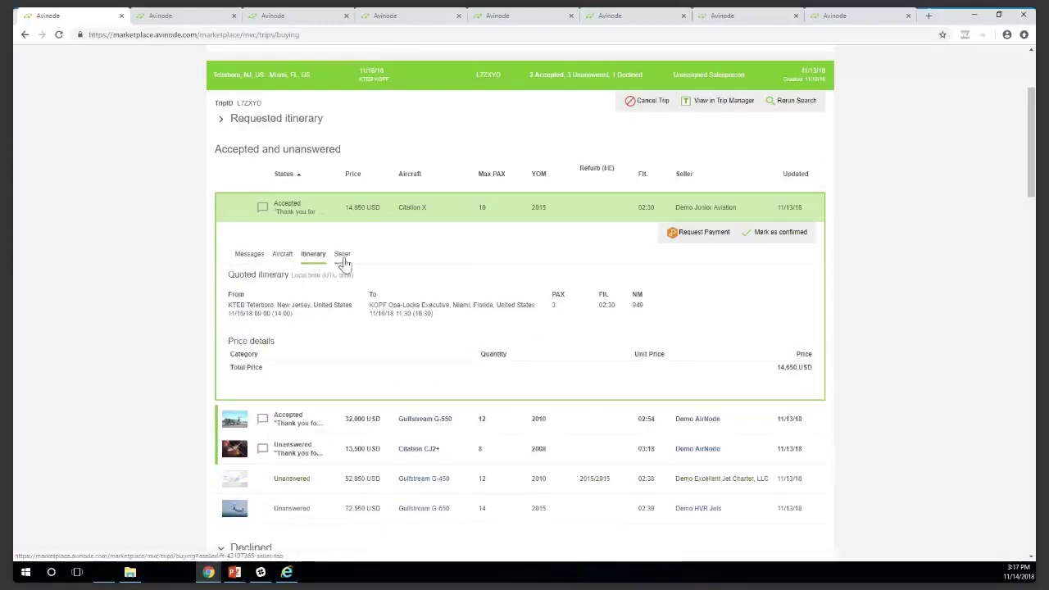
pyautogui.click(343, 259)
pyautogui.click(283, 256)
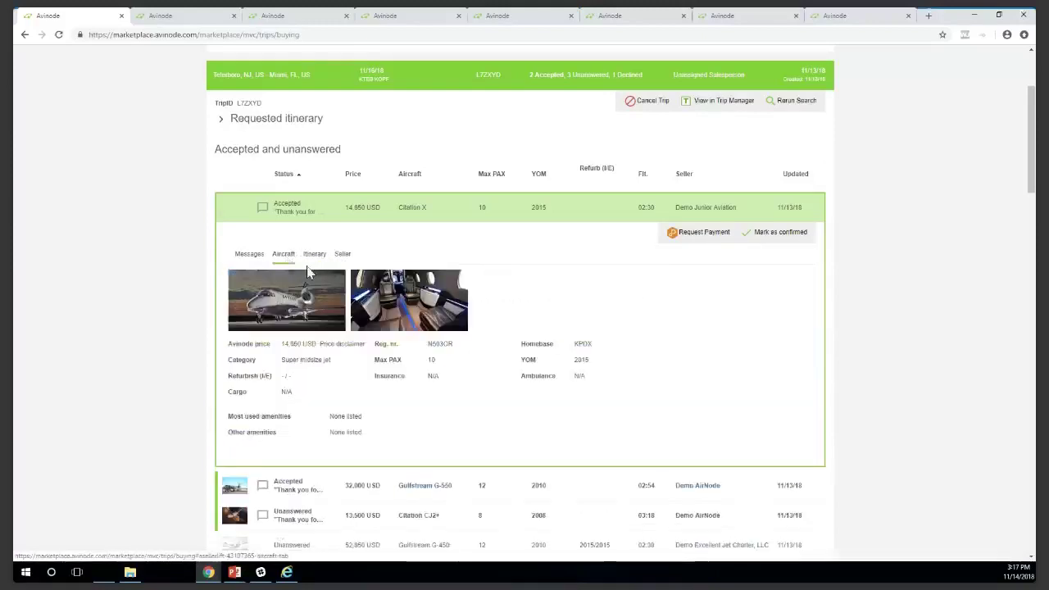
# Step: Review the aircraft details and messages of the accepted Gulfstream G-550 quote, and collapse both open quotes
pyautogui.scroll(-2, 399, 309)
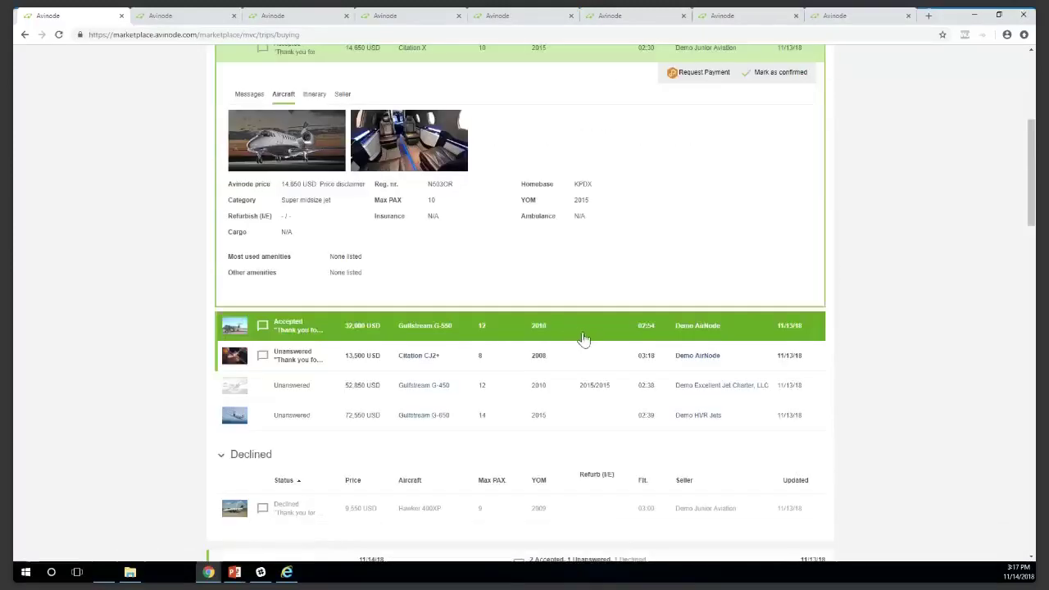
pyautogui.click(573, 344)
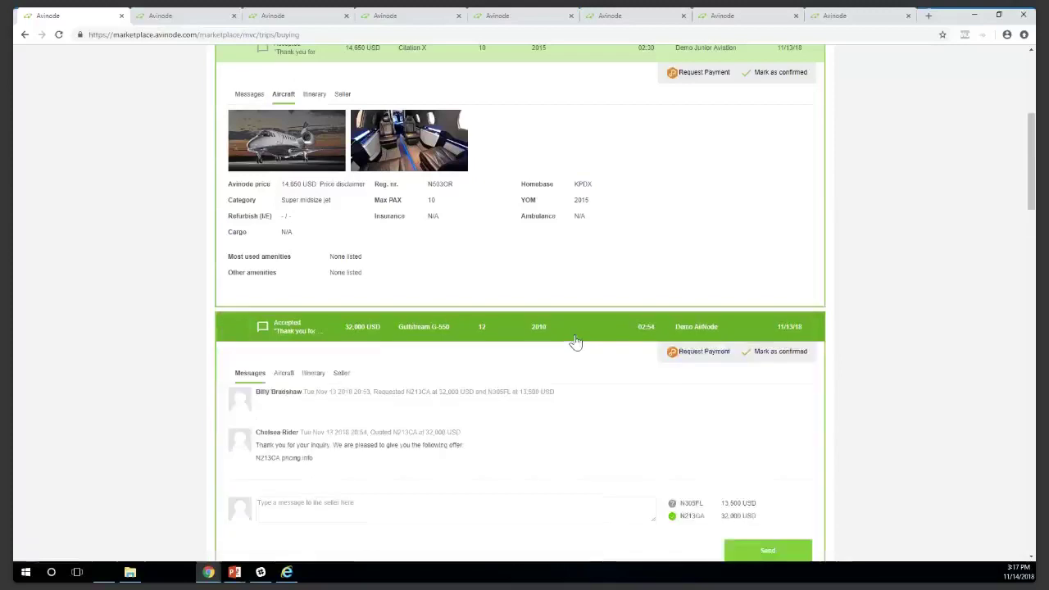
pyautogui.click(284, 375)
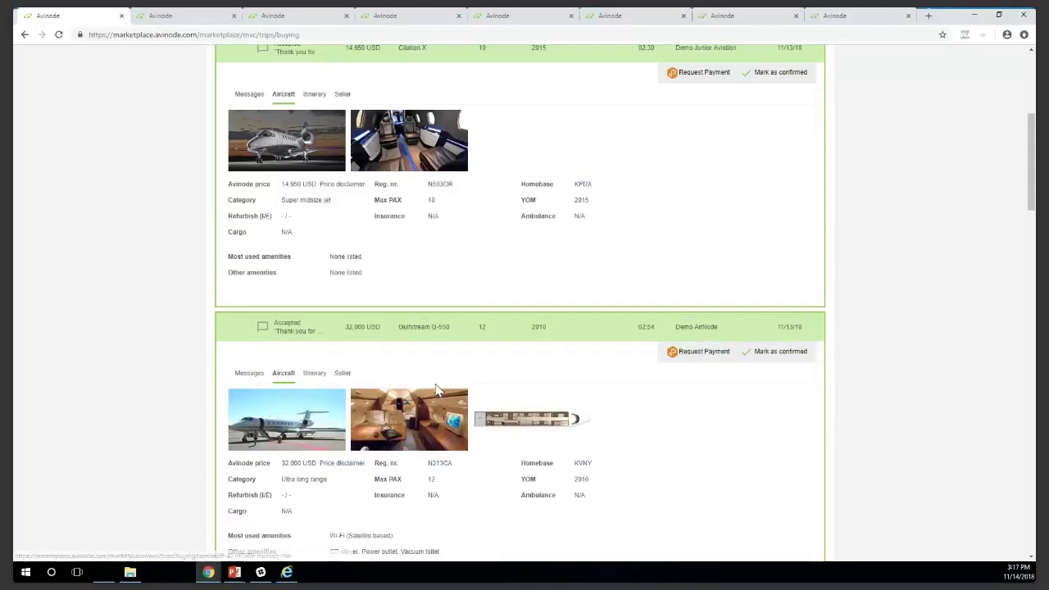
pyautogui.scroll(1, 437, 392)
pyautogui.click(250, 430)
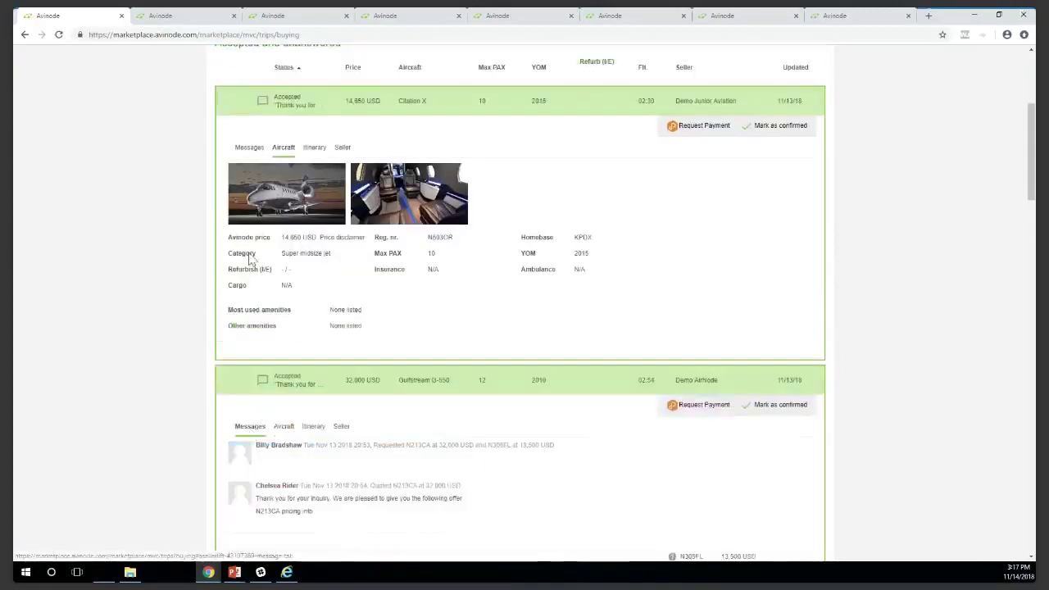
pyautogui.click(593, 390)
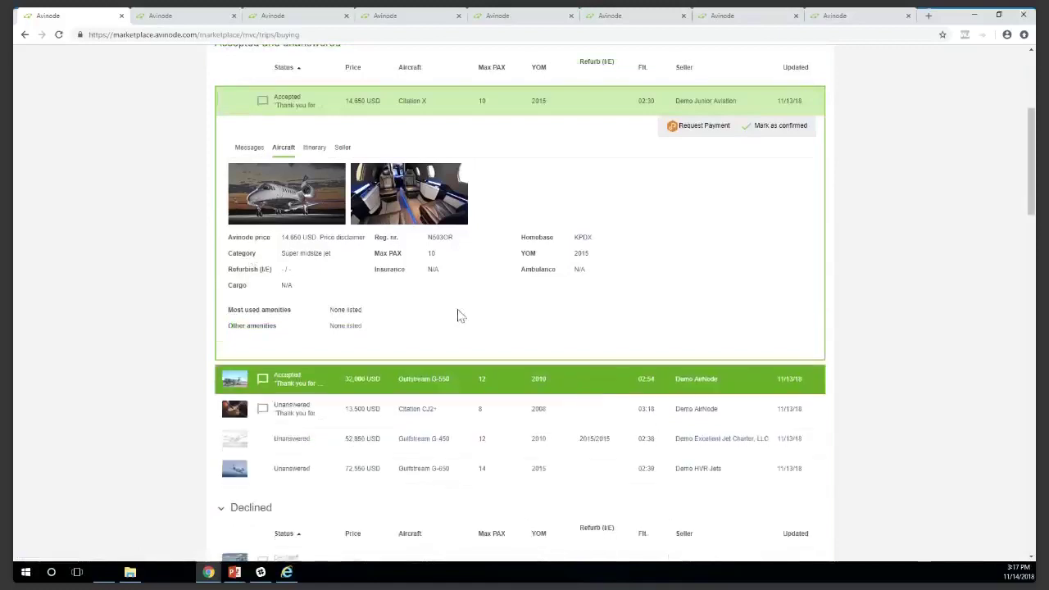
pyautogui.scroll(2, 382, 201)
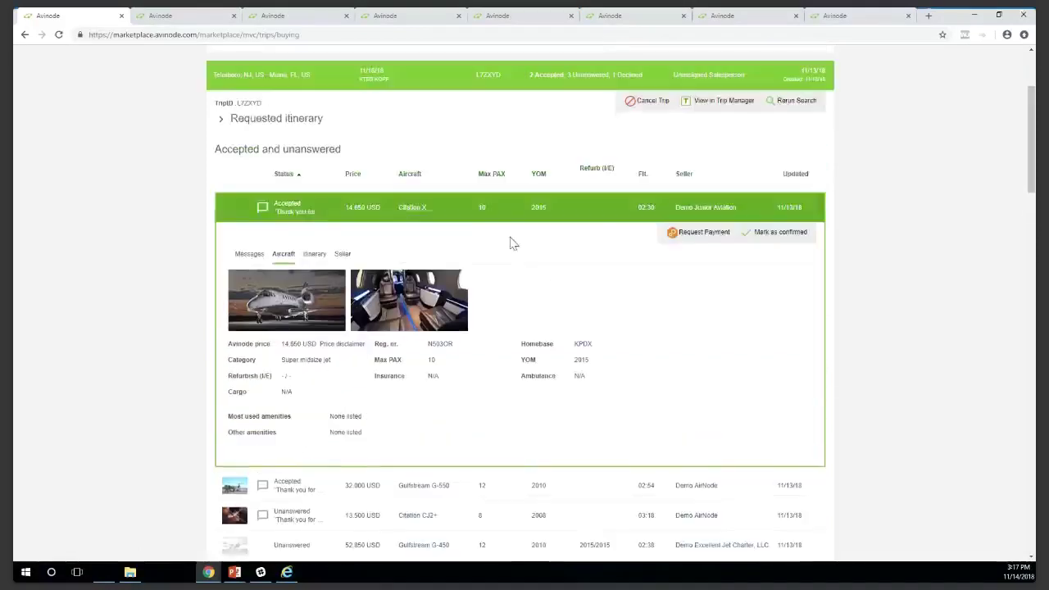
pyautogui.click(592, 218)
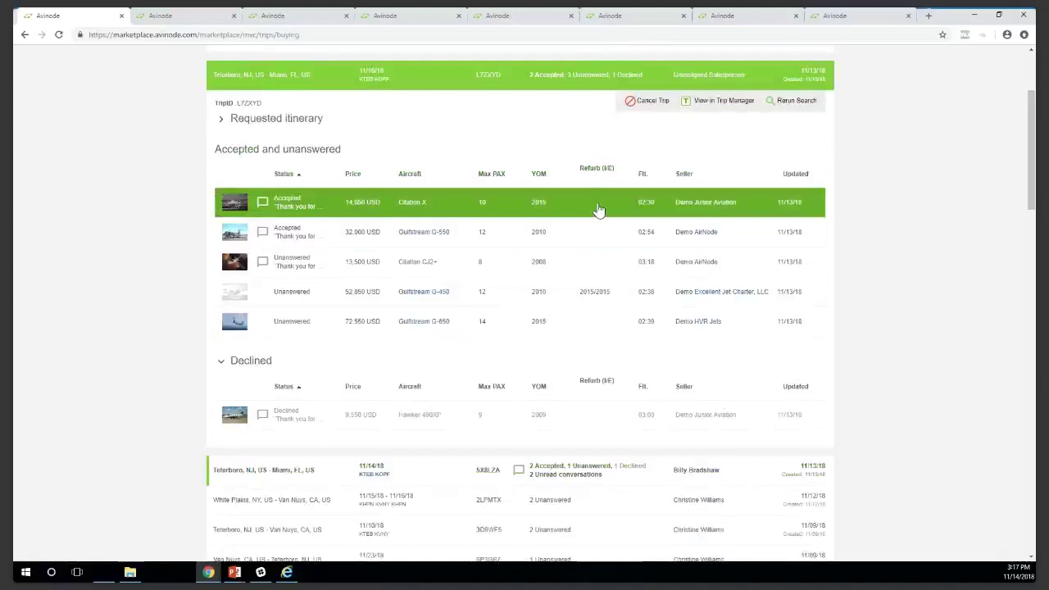
# Step: Reopen the Citation X quote to review its payment request and confirmation options, and collapse the quote and its trip
pyautogui.click(598, 211)
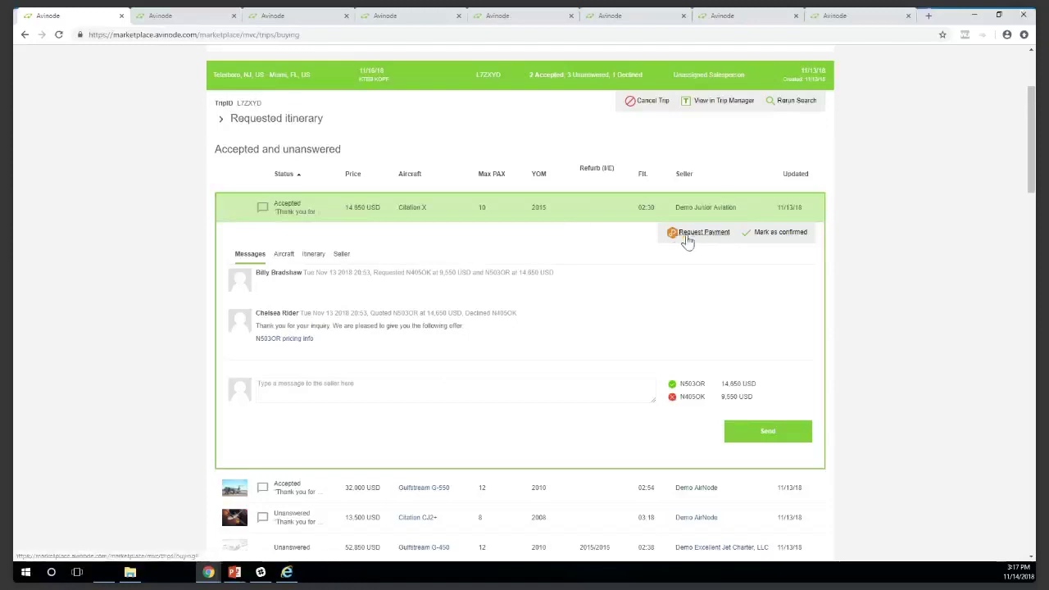
pyautogui.click(589, 219)
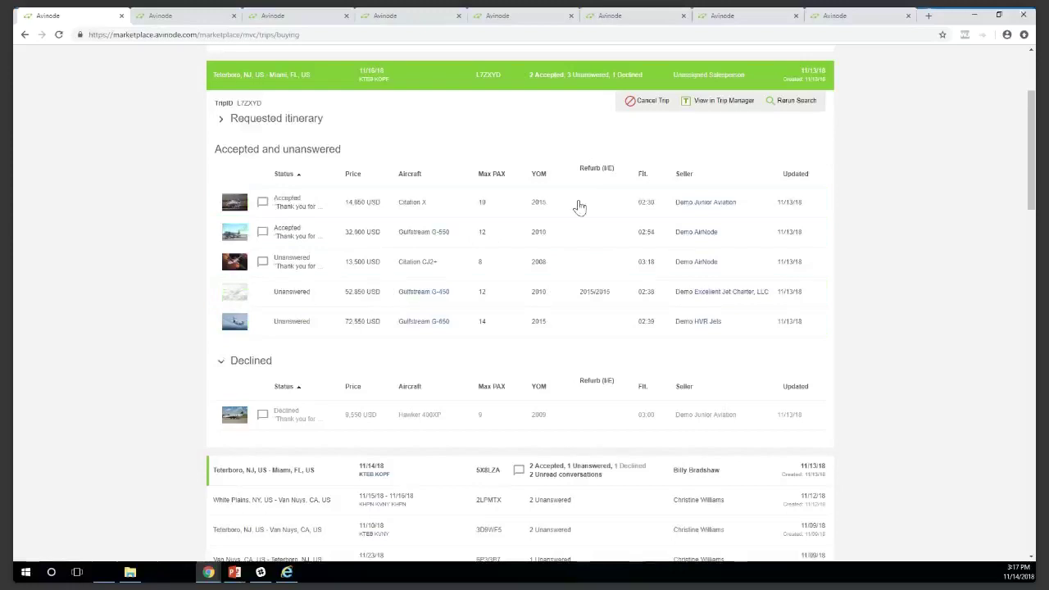
pyautogui.scroll(1, 578, 207)
pyautogui.scroll(1, 578, 211)
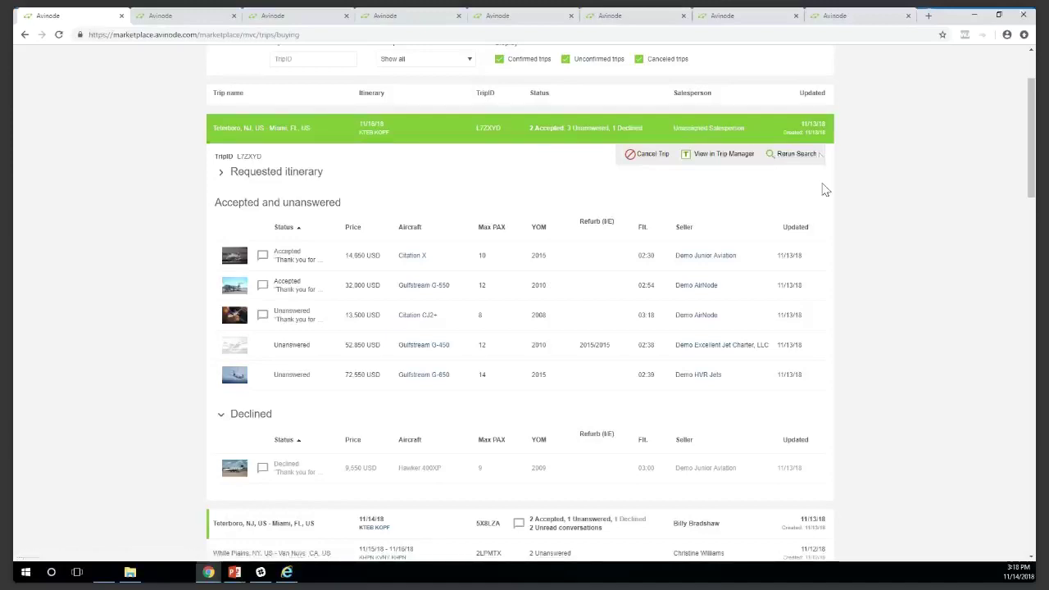
pyautogui.click(438, 140)
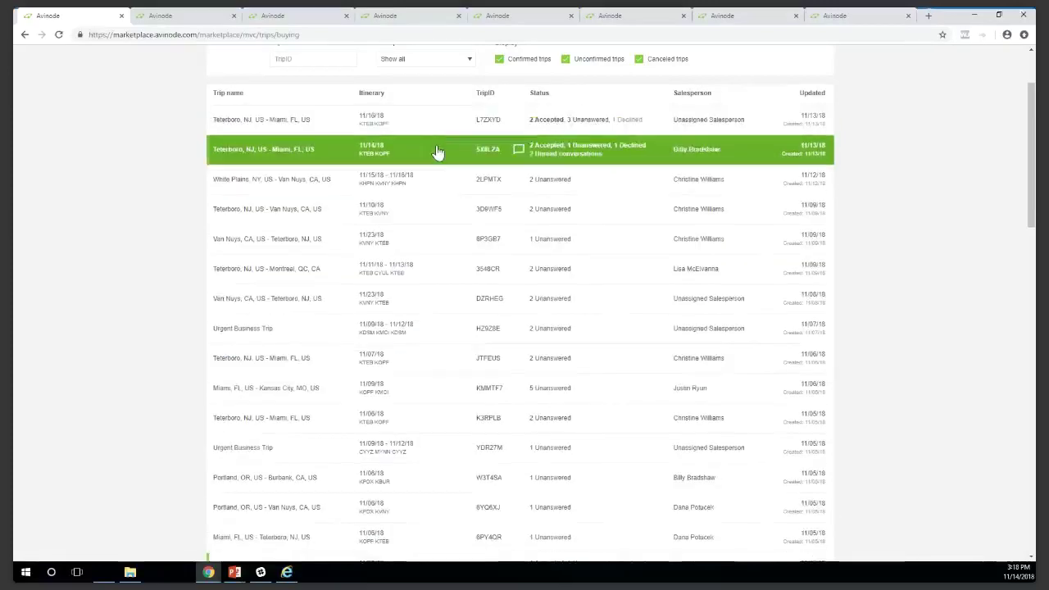
# Step: Review the company information page for memberships, contact and notification details, and open the company's user overview
pyautogui.scroll(2, 439, 151)
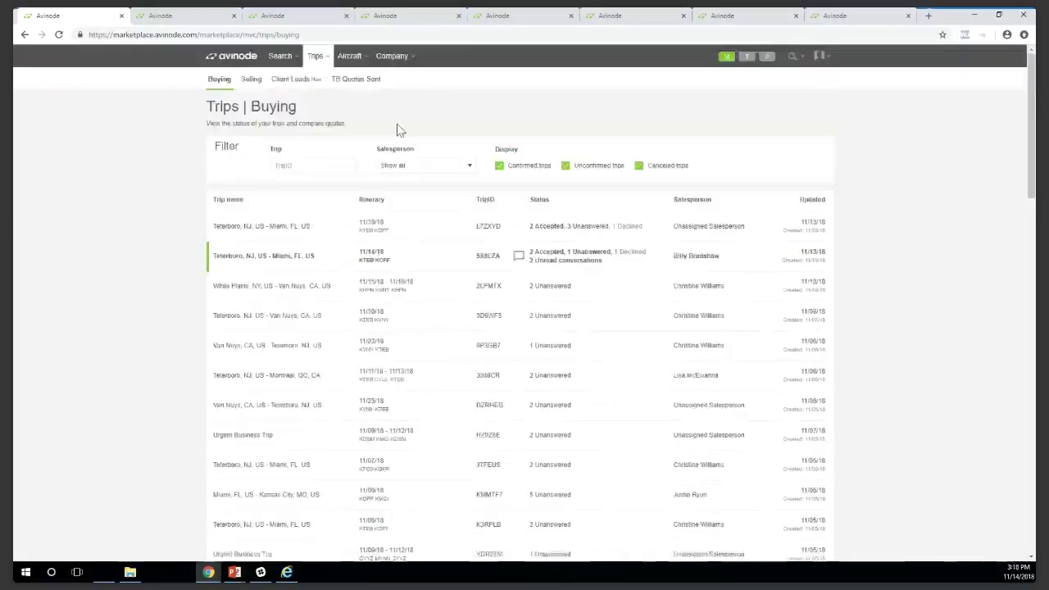
pyautogui.click(392, 58)
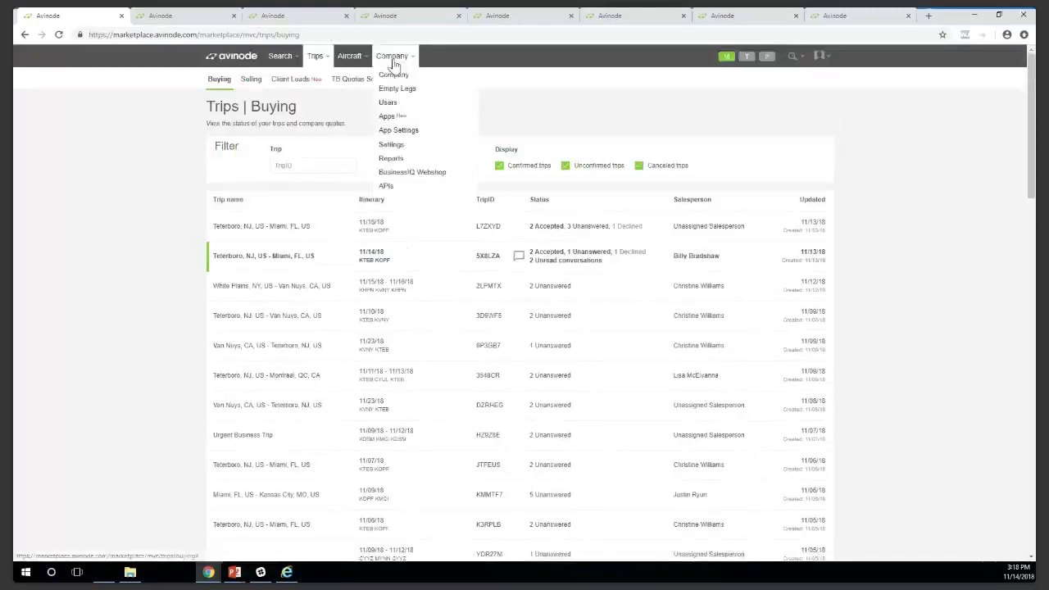
pyautogui.click(402, 77)
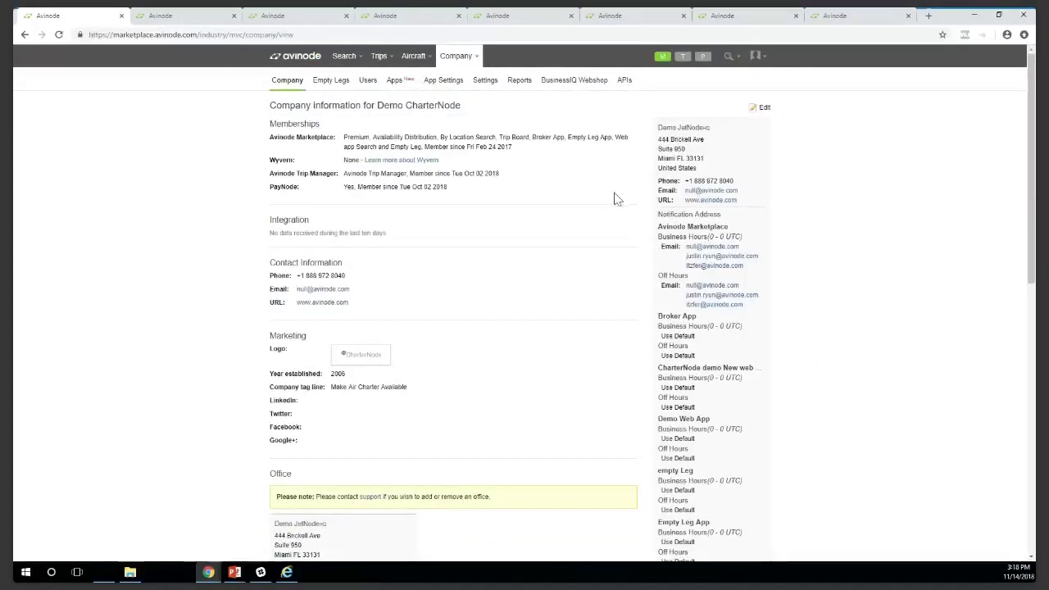
pyautogui.scroll(-2, 537, 211)
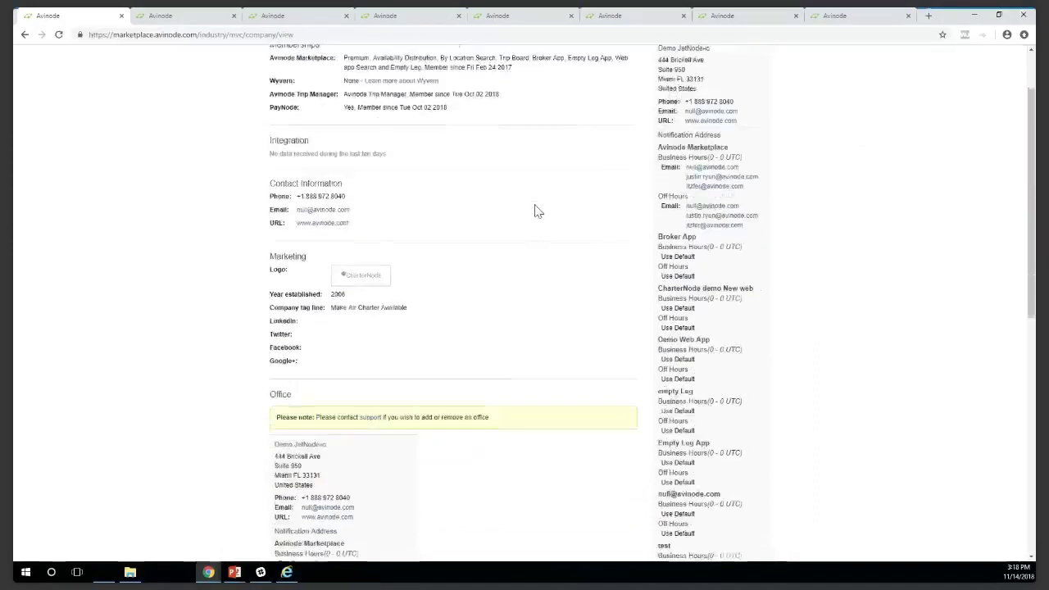
pyautogui.scroll(-9, 529, 279)
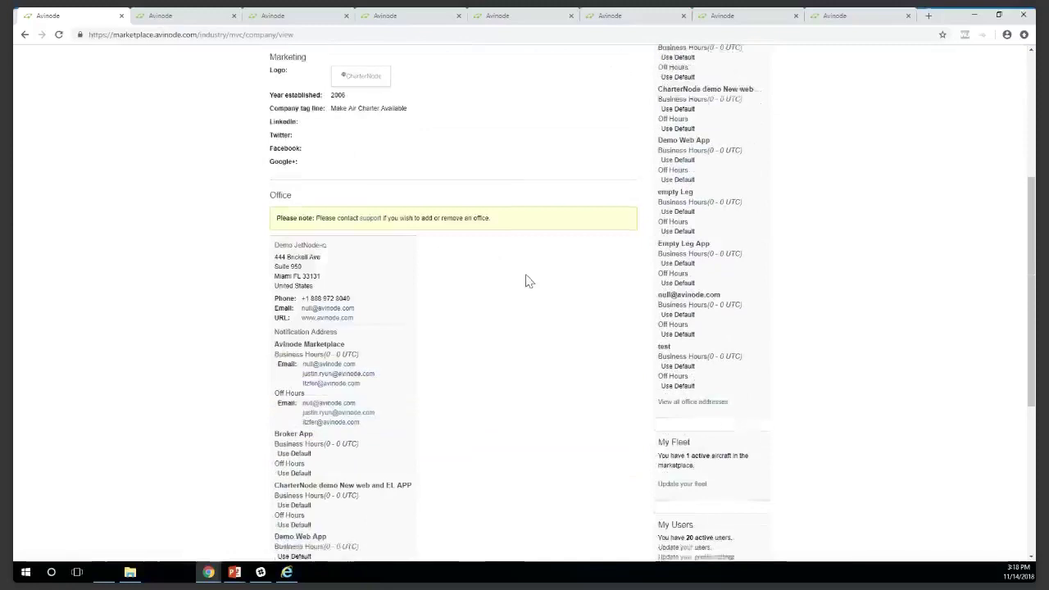
pyautogui.scroll(2, 427, 259)
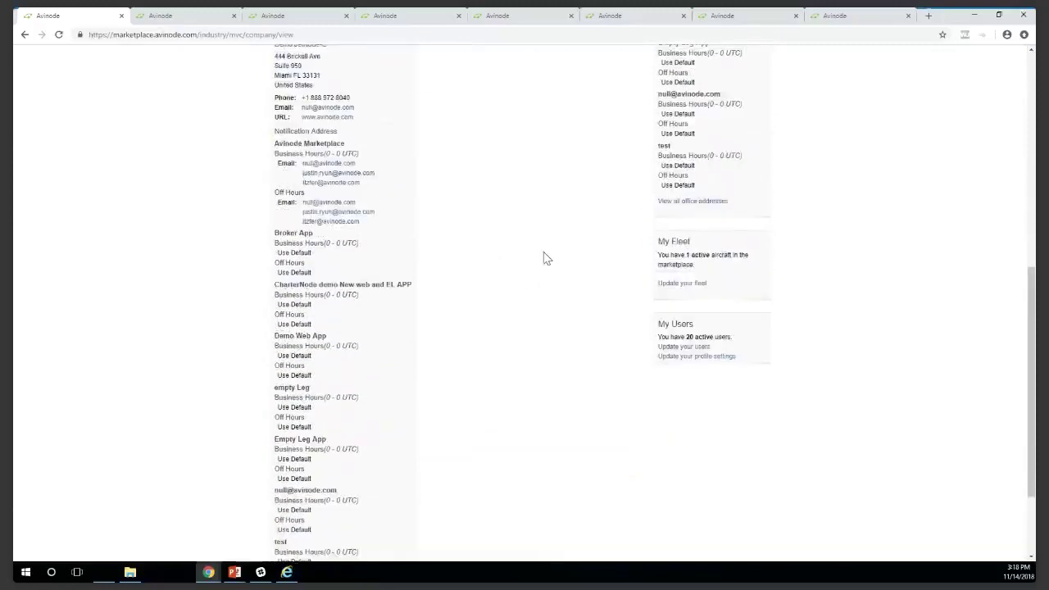
pyautogui.scroll(8, 528, 265)
pyautogui.scroll(1, 529, 267)
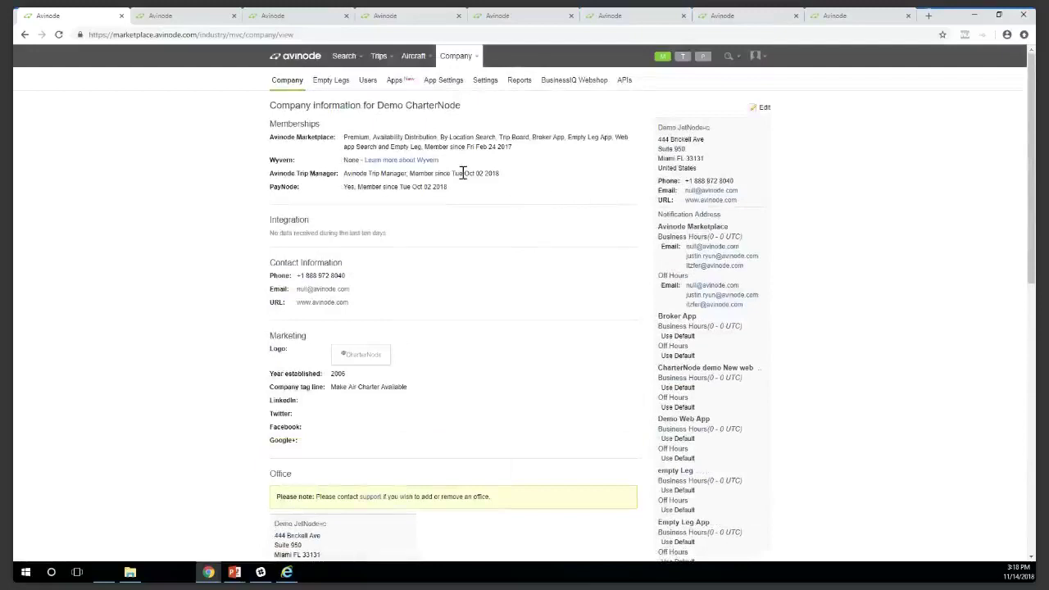
pyautogui.click(368, 80)
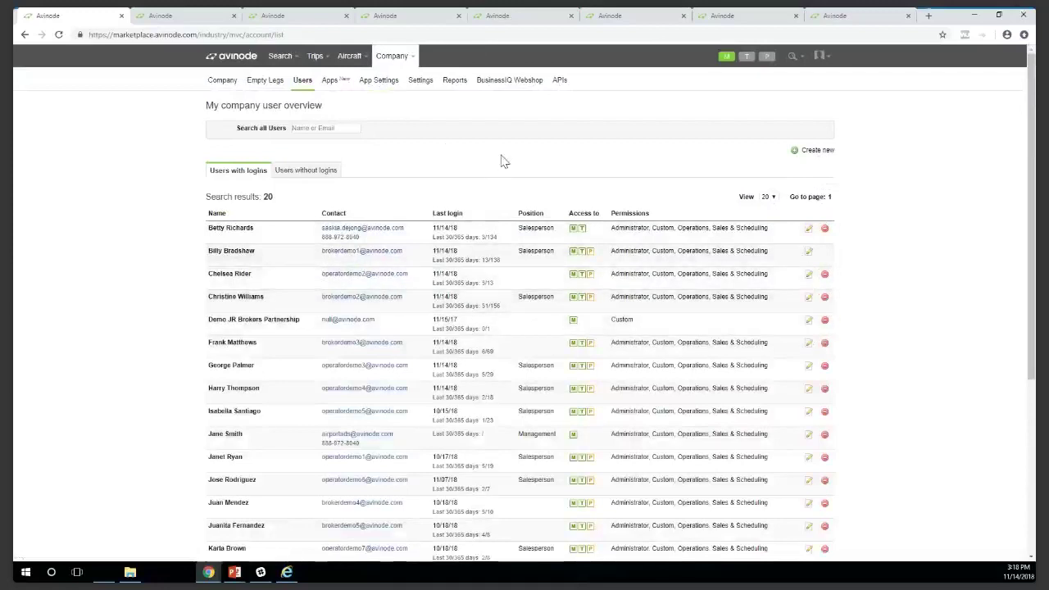
# Step: Open the company's empty legs list, view the form for creating a new empty leg, and cancel it
pyautogui.click(402, 58)
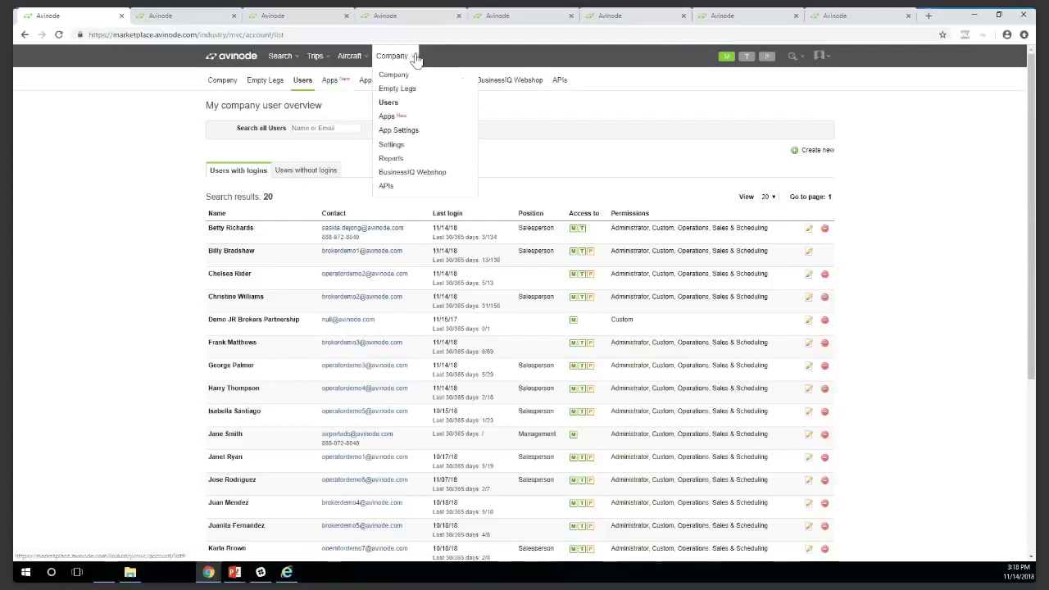
pyautogui.click(426, 93)
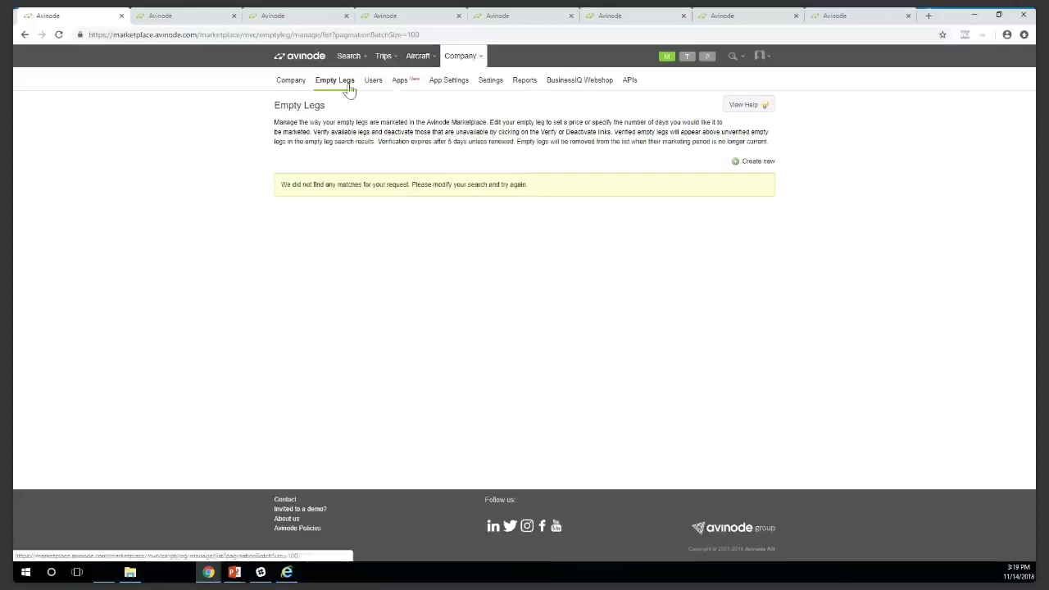
pyautogui.click(753, 167)
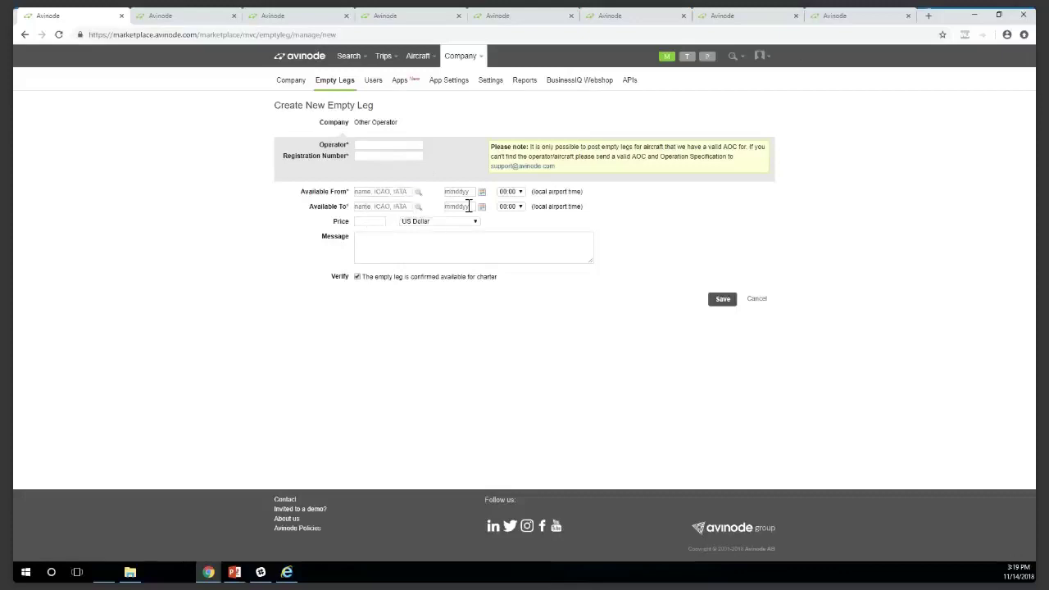
pyautogui.click(758, 303)
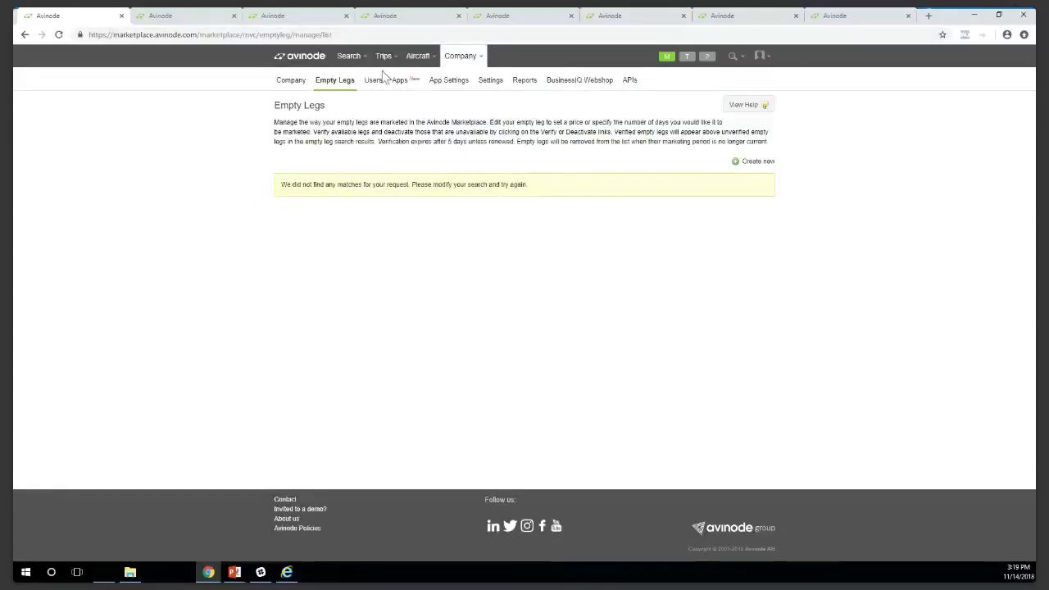
# Step: View the account options, open the site feedback form, and close it without sending a message
pyautogui.click(770, 60)
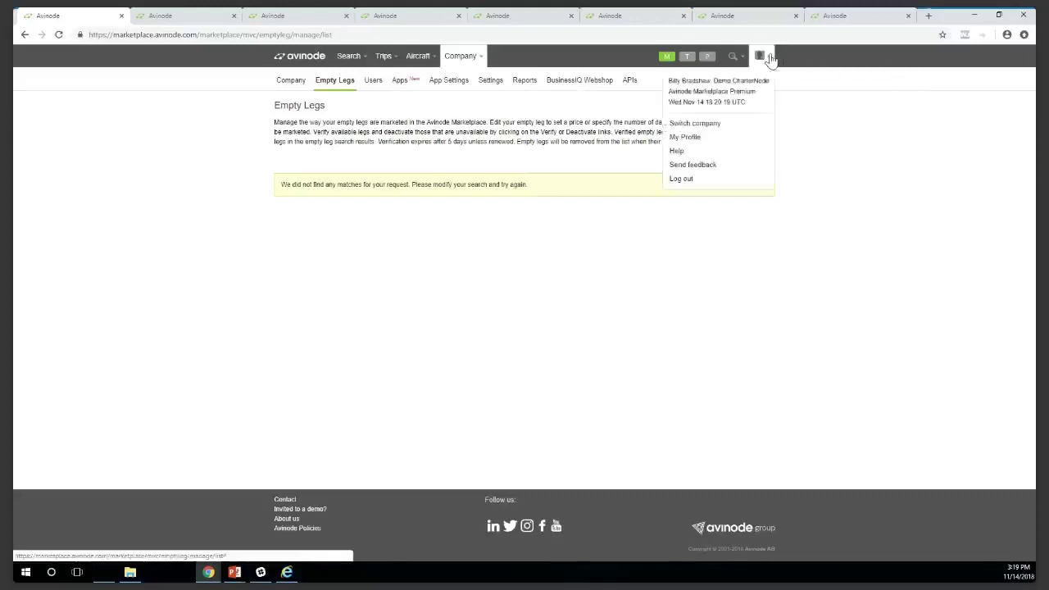
pyautogui.click(708, 172)
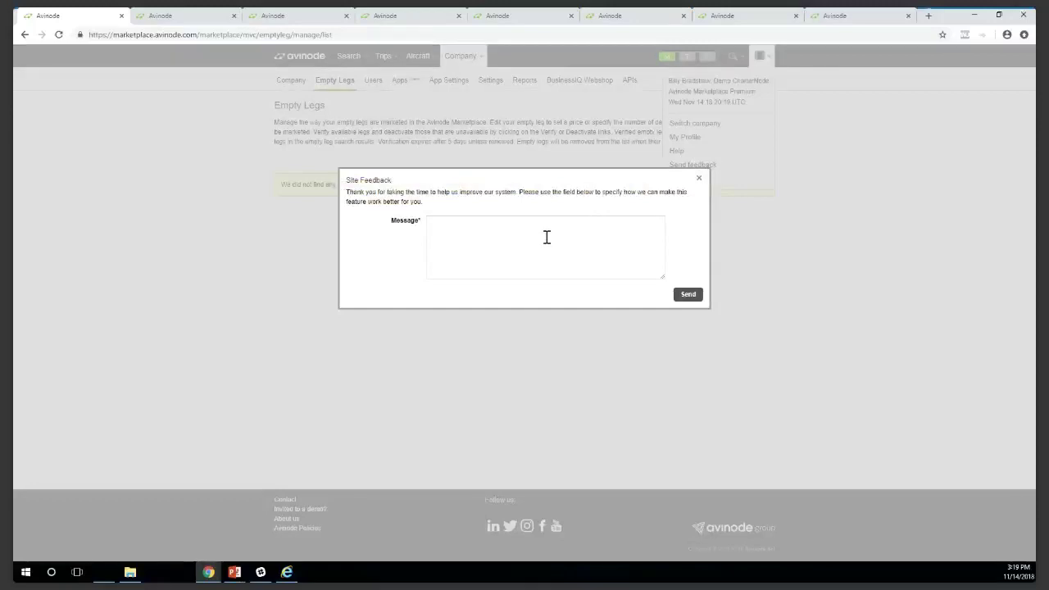
pyautogui.click(495, 233)
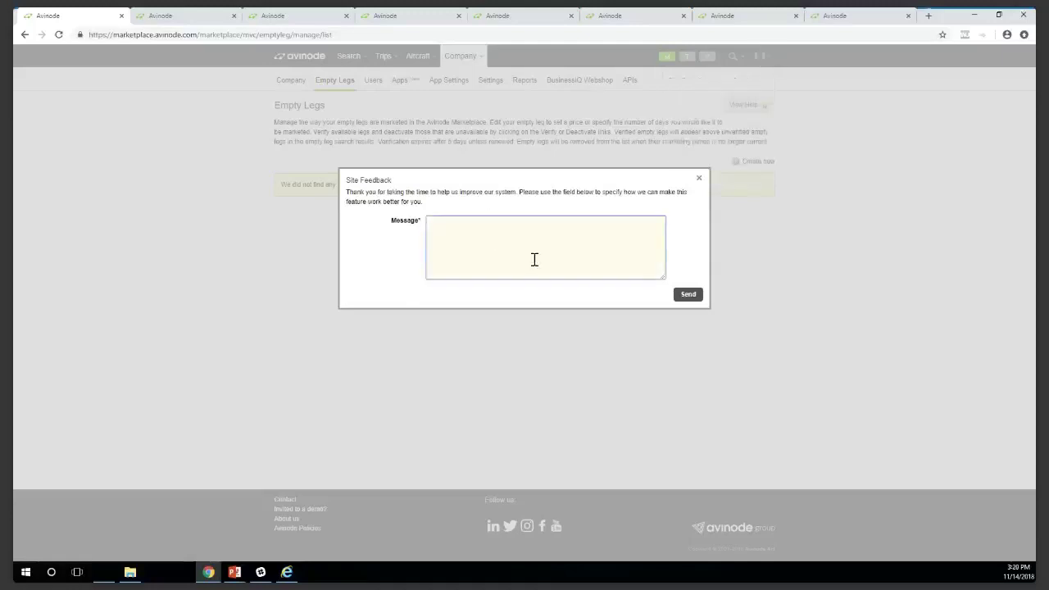
pyautogui.click(700, 185)
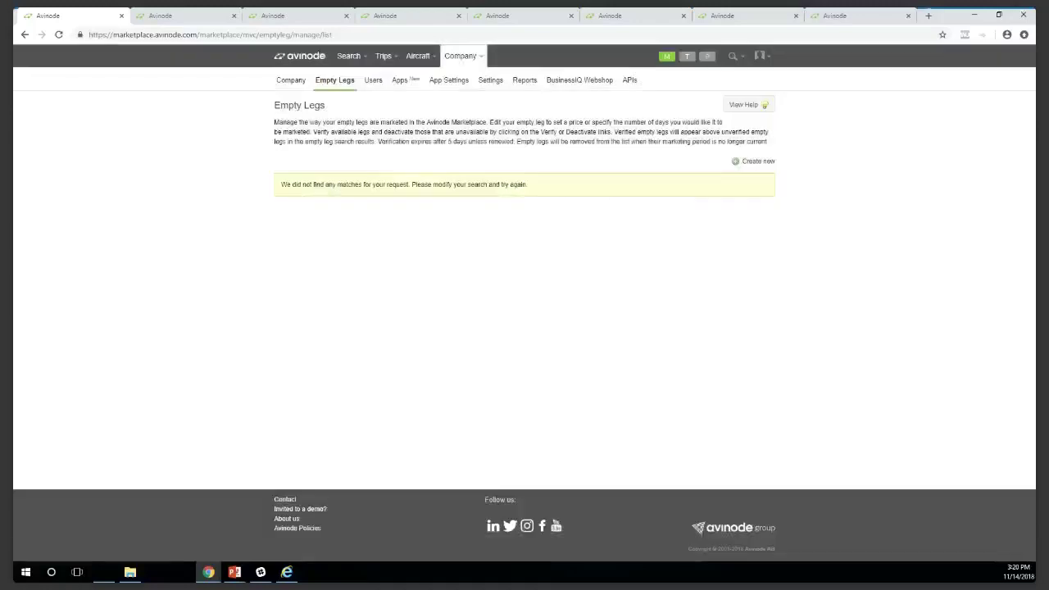